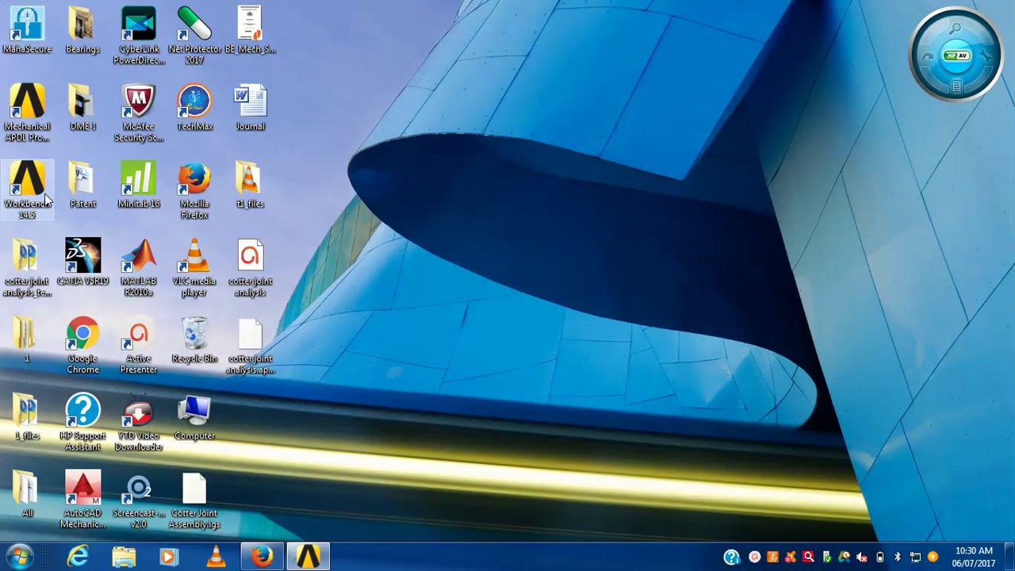
Dismiss the Getting Started message and add a Static Structural system with its default name
left_click(308, 555)
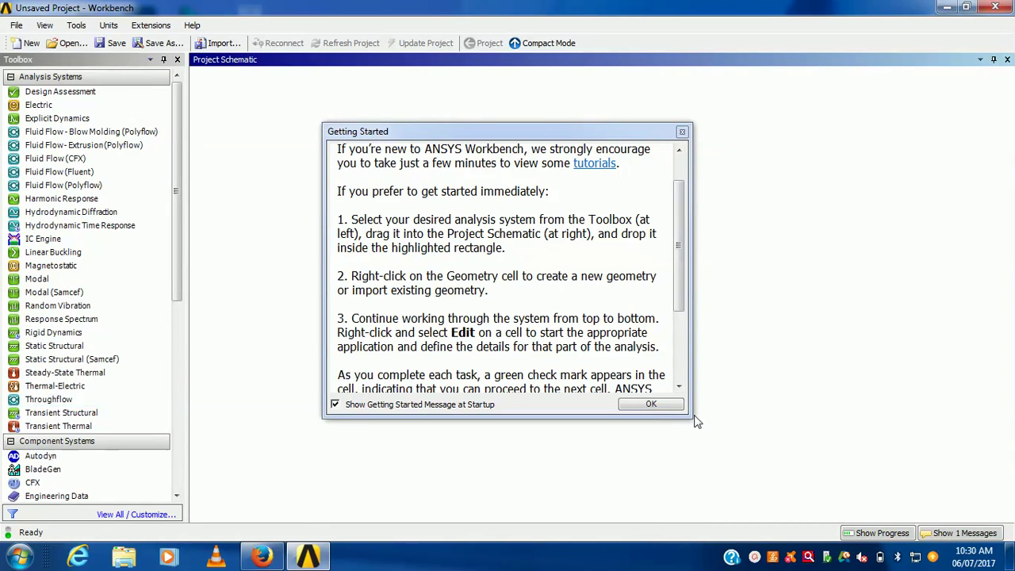
left_click(672, 409)
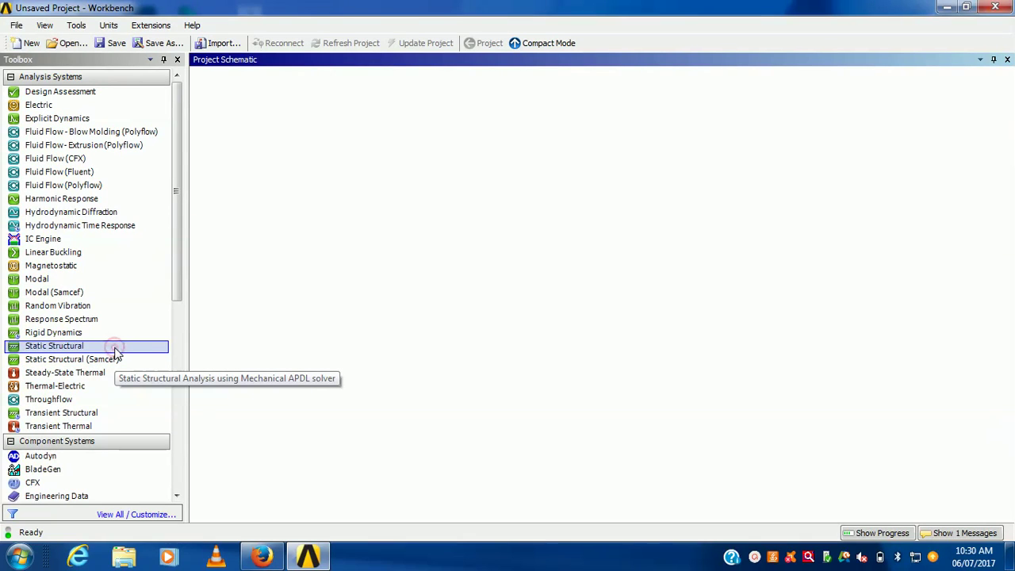
double_click(115, 353)
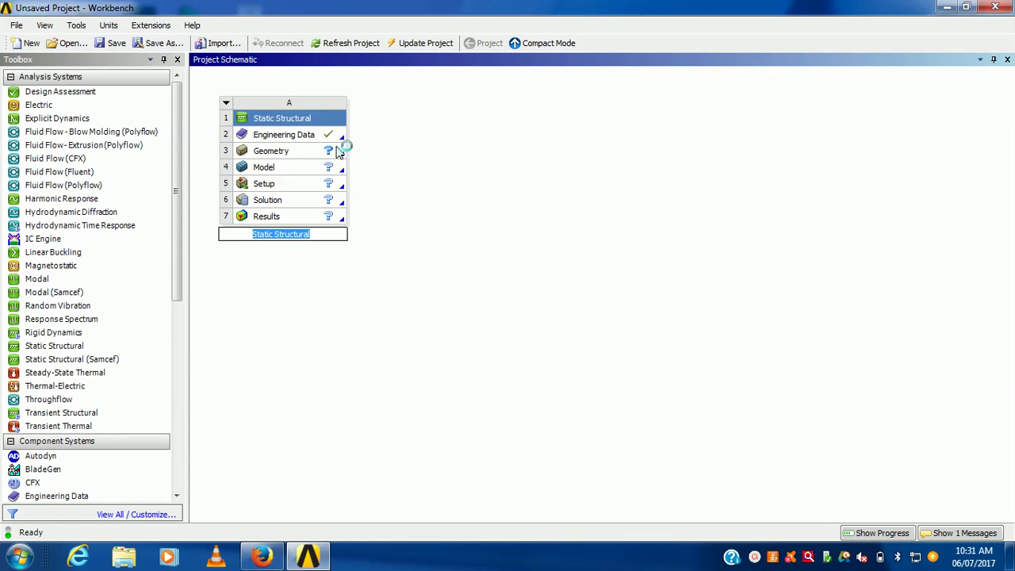
key("Return")
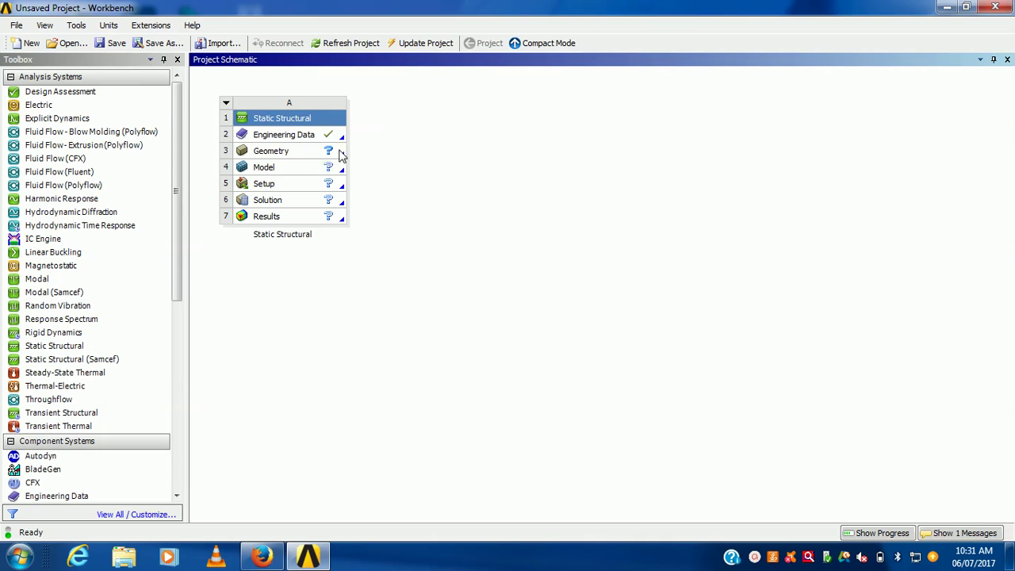
double_click(314, 152)
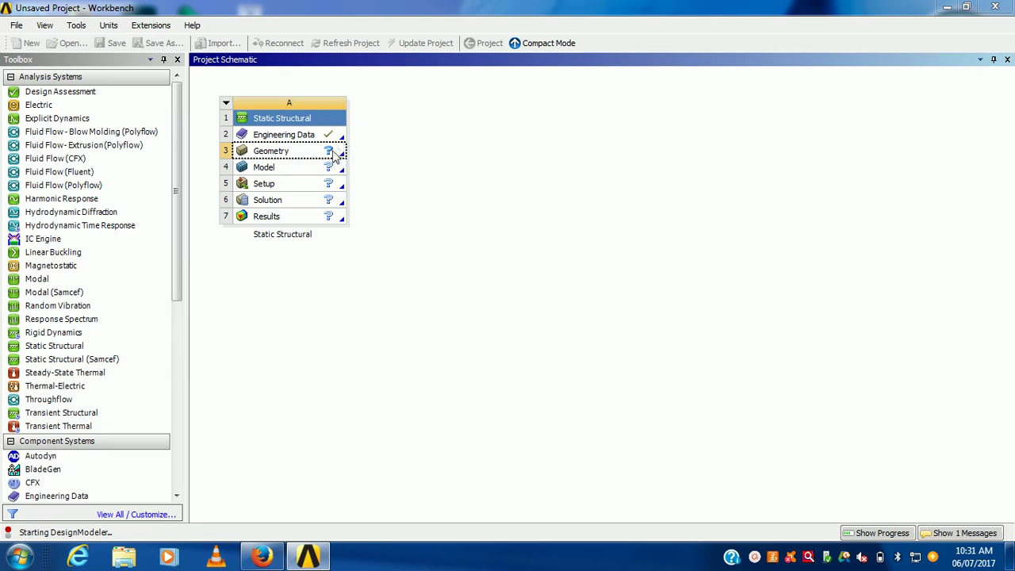
Launch DesignModeler from the Geometry cell and dismiss the Windows colour-scheme warning
left_click_drag(328, 154, 358, 215)
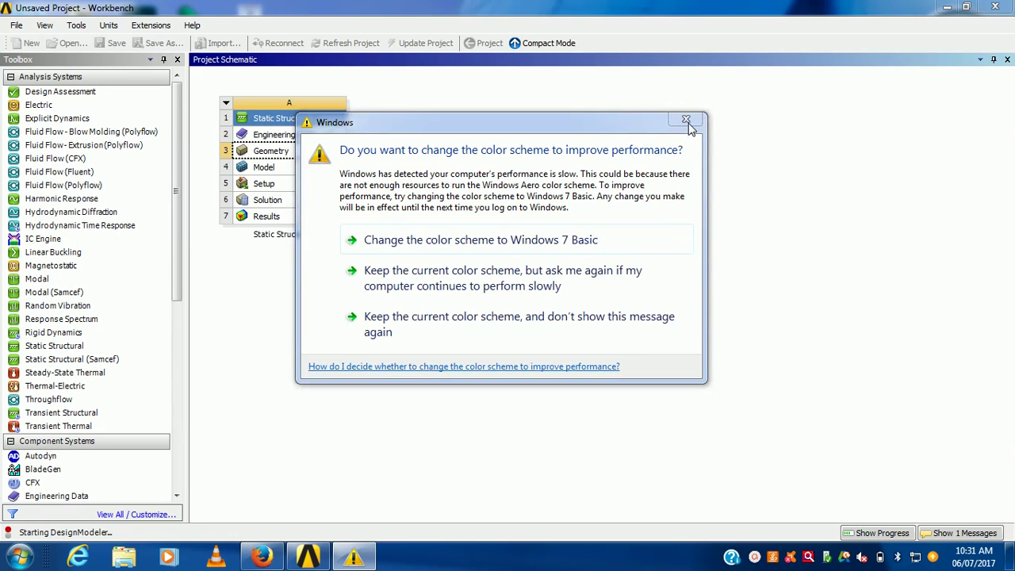
left_click(688, 119)
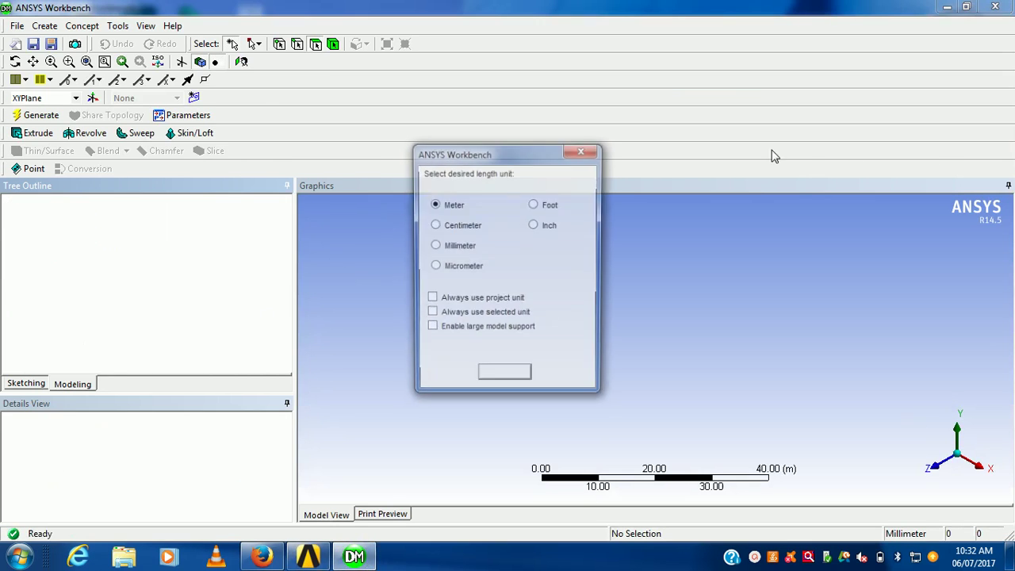
Set millimetre units and import the Cotter Joint Assembly external geometry file
left_click(436, 246)
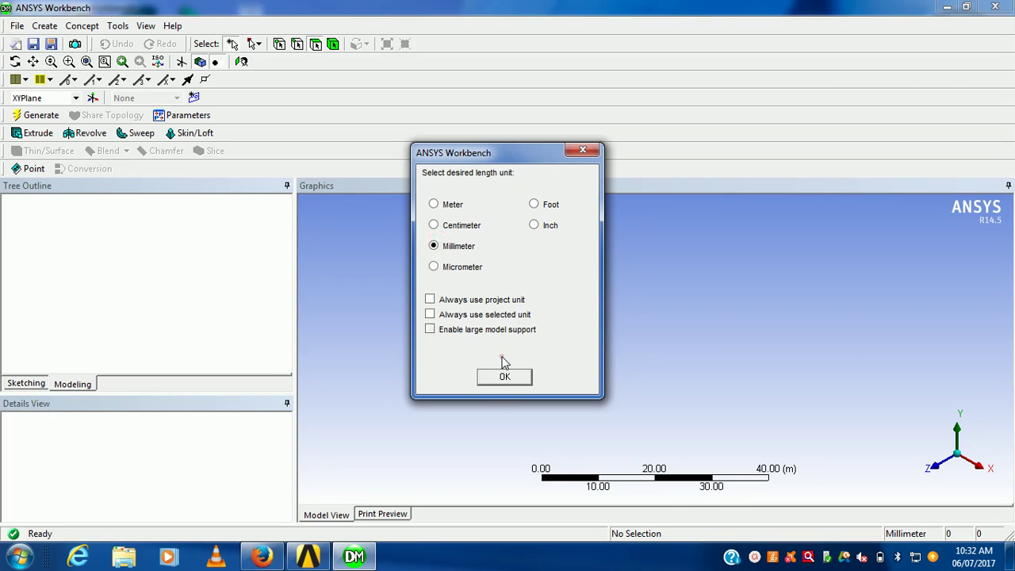
left_click(502, 378)
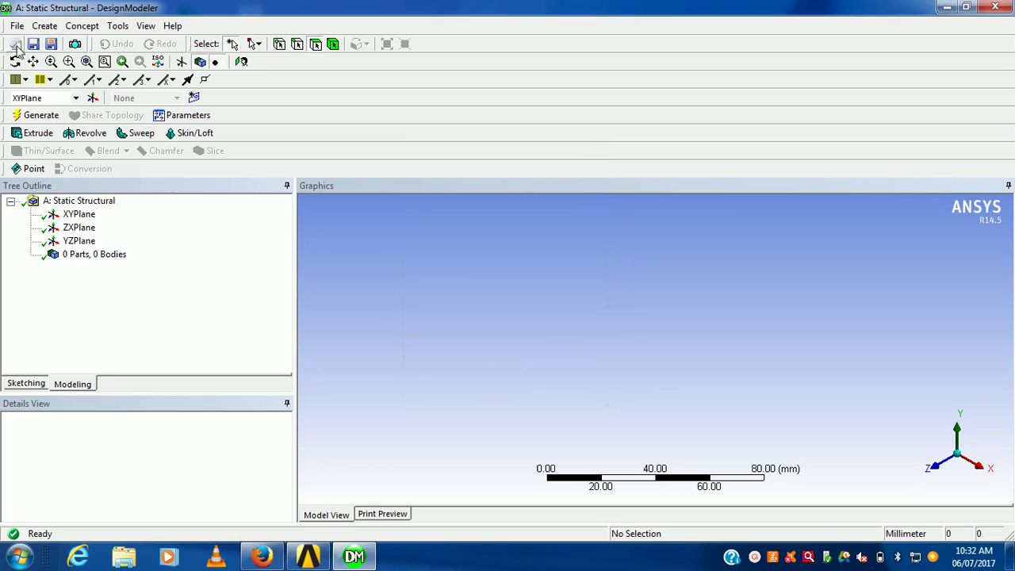
left_click(17, 26)
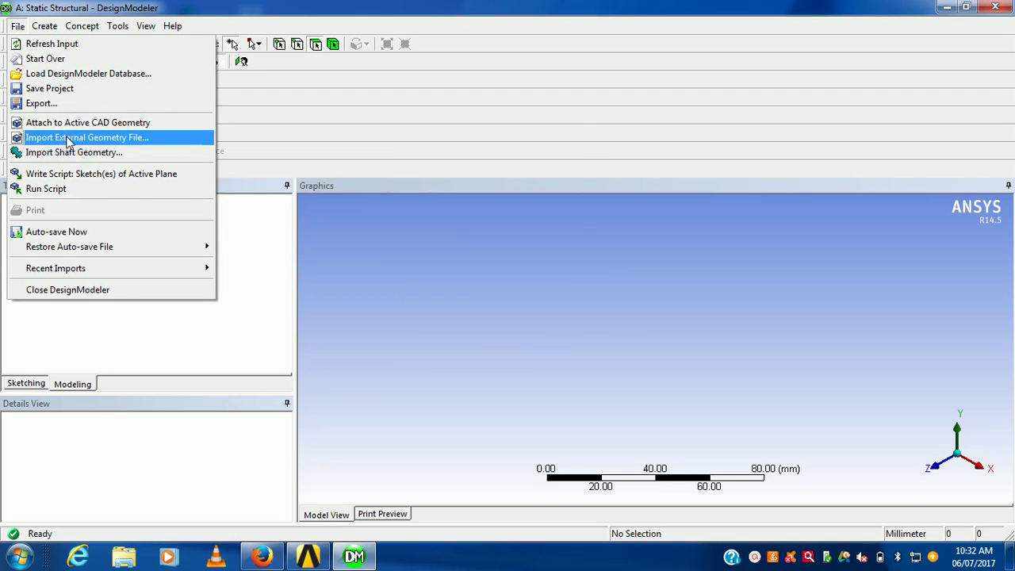
left_click(69, 141)
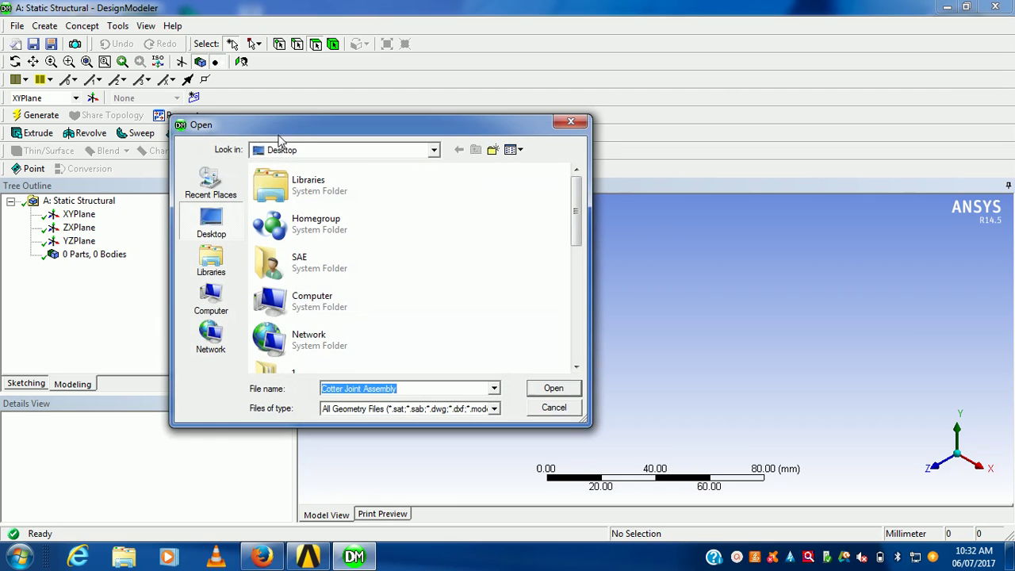
scroll(578, 211, "down", 2)
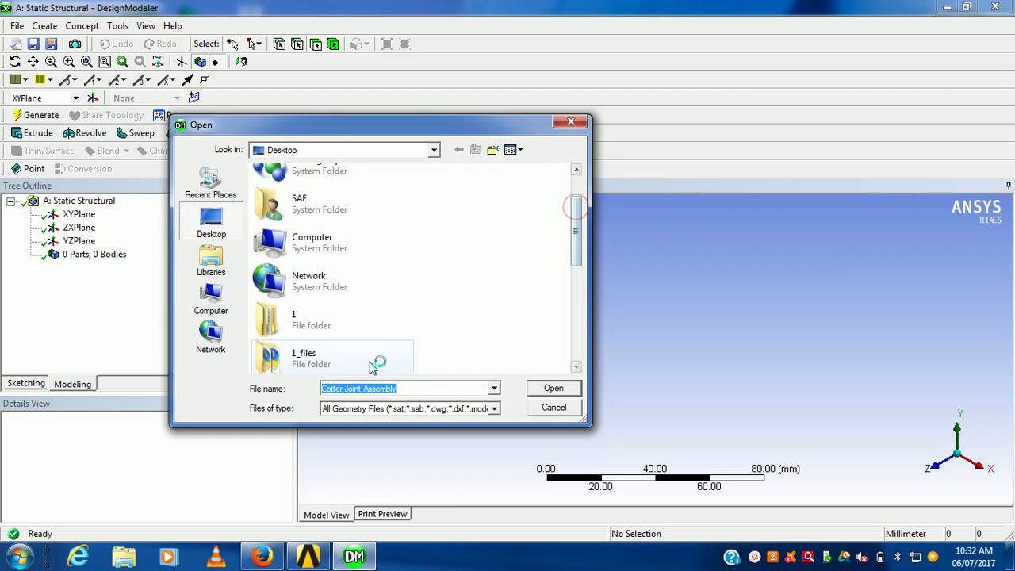
left_click(568, 389)
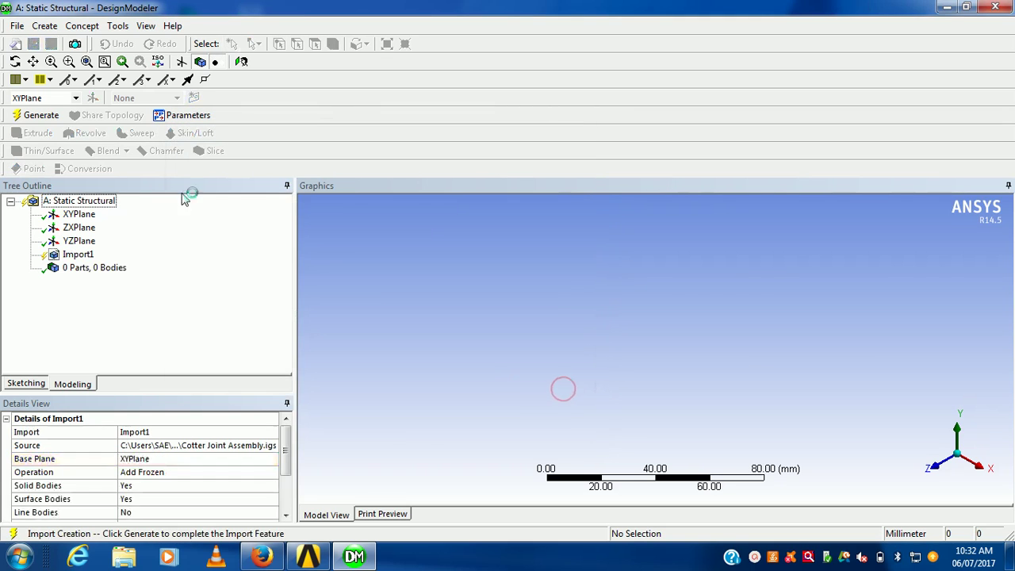
Generate the imported three-body assembly and close DesignModeler
left_click(45, 119)
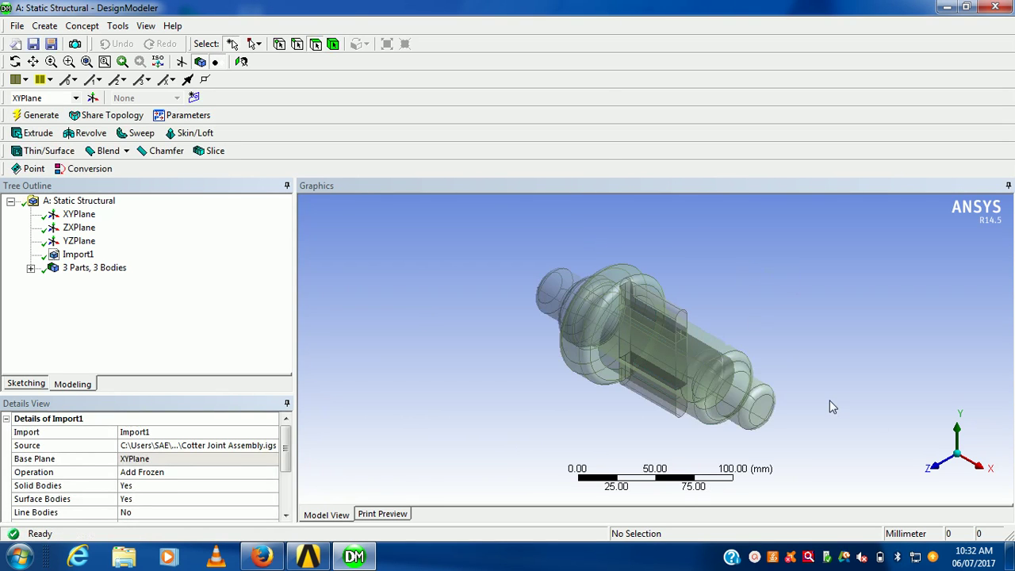
middle_click_drag(725, 354, 720, 358)
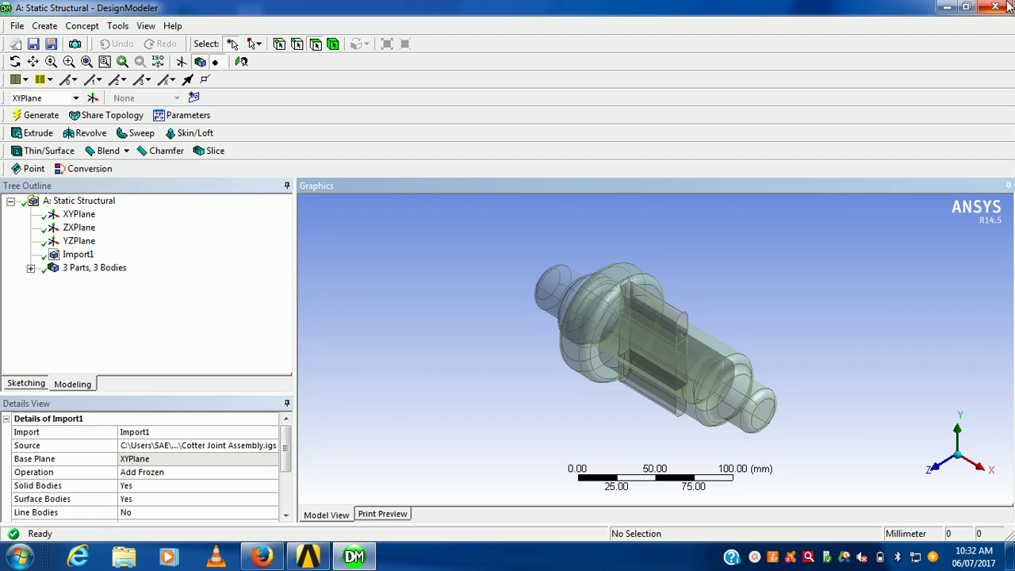
left_click(948, 7)
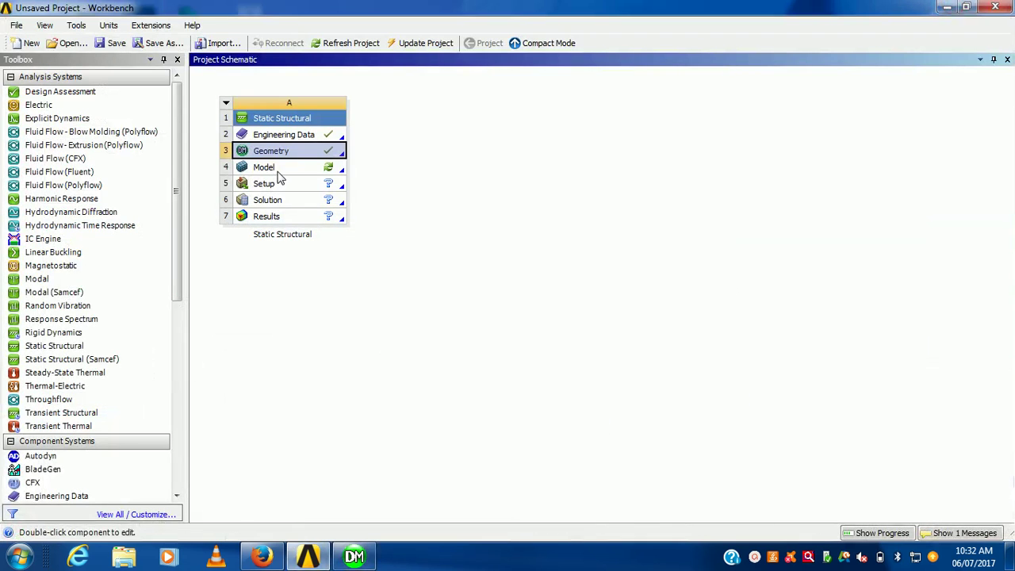
Launch Mechanical from the Model cell with the cotter joint geometry attached
double_click(277, 170)
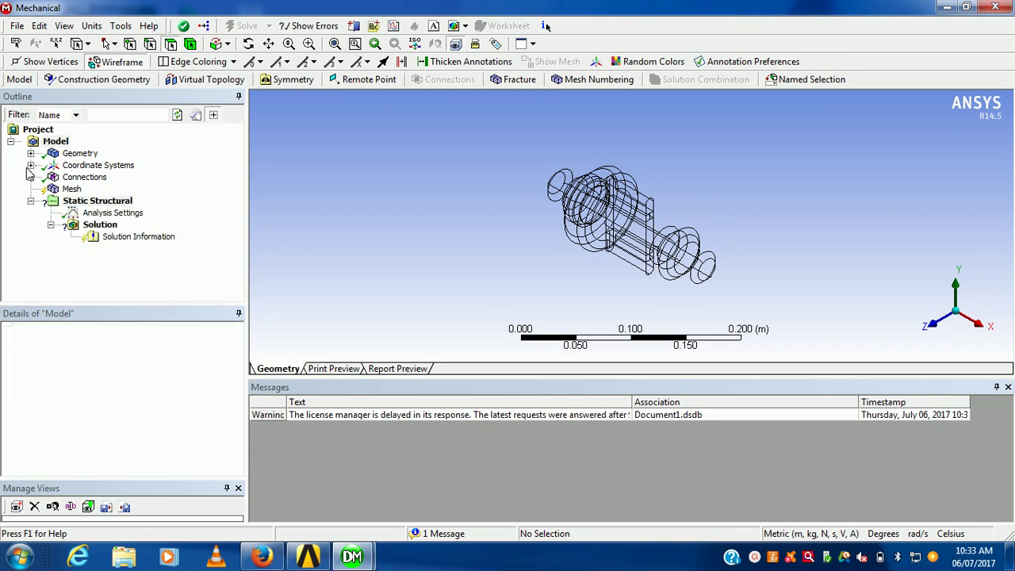
Generate the mesh for all three cotter joint bodies
left_click(71, 190)
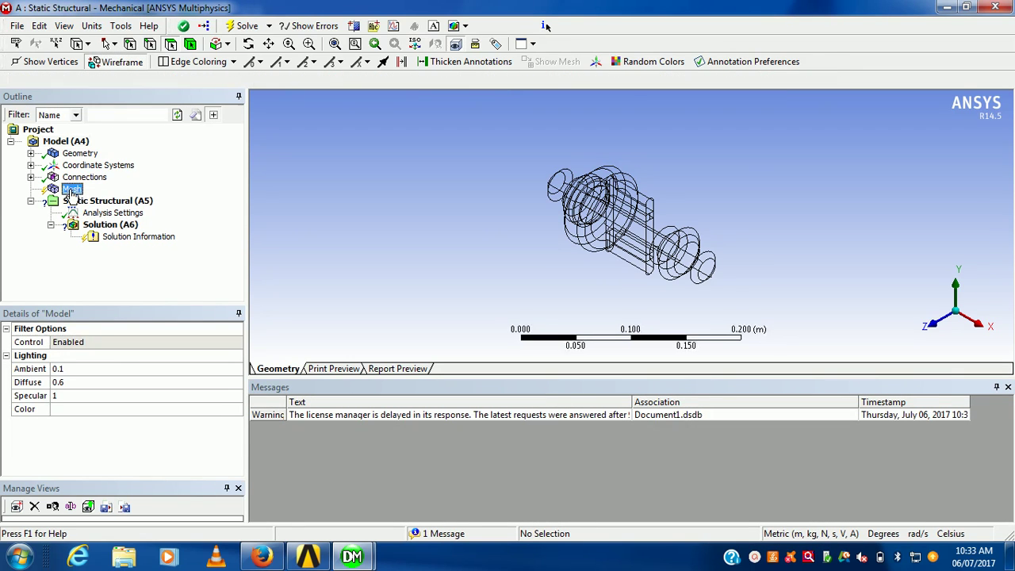
right_click(71, 190)
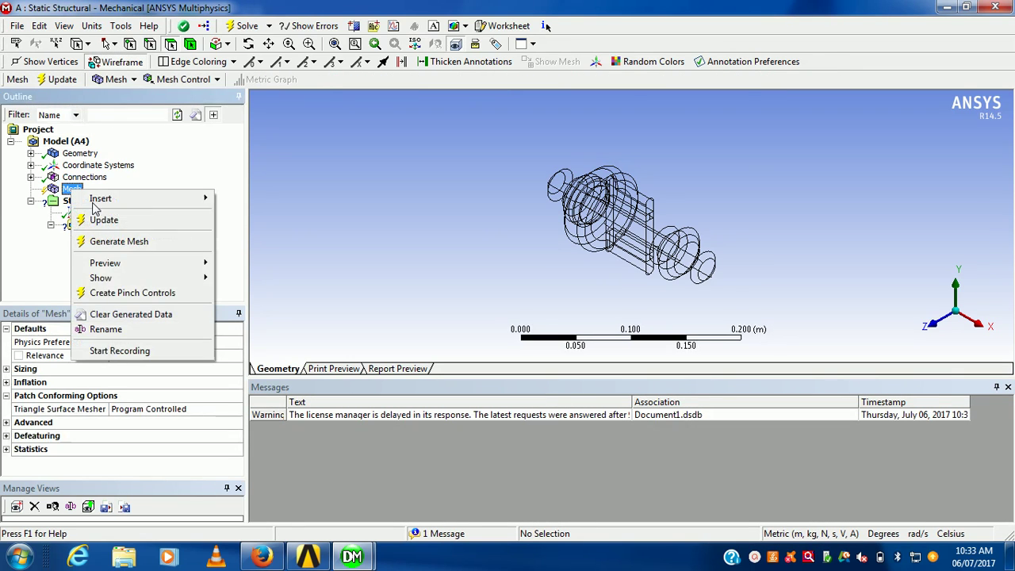
left_click(158, 241)
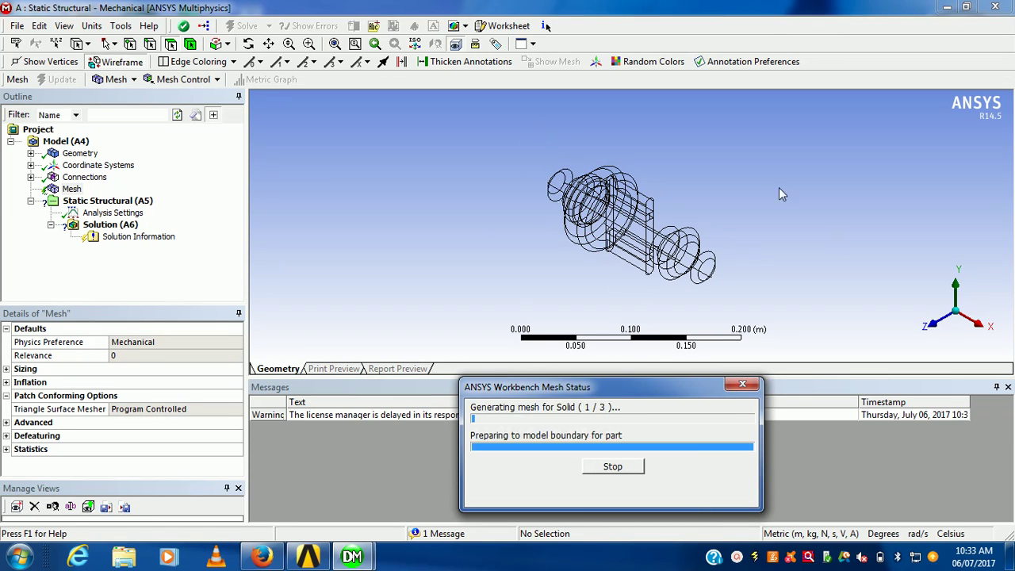
Orbit to inspect the mesh from above and below, then return to the isometric view
scroll(736, 250, "up", 3)
middle_click_drag(678, 286, 722, 229)
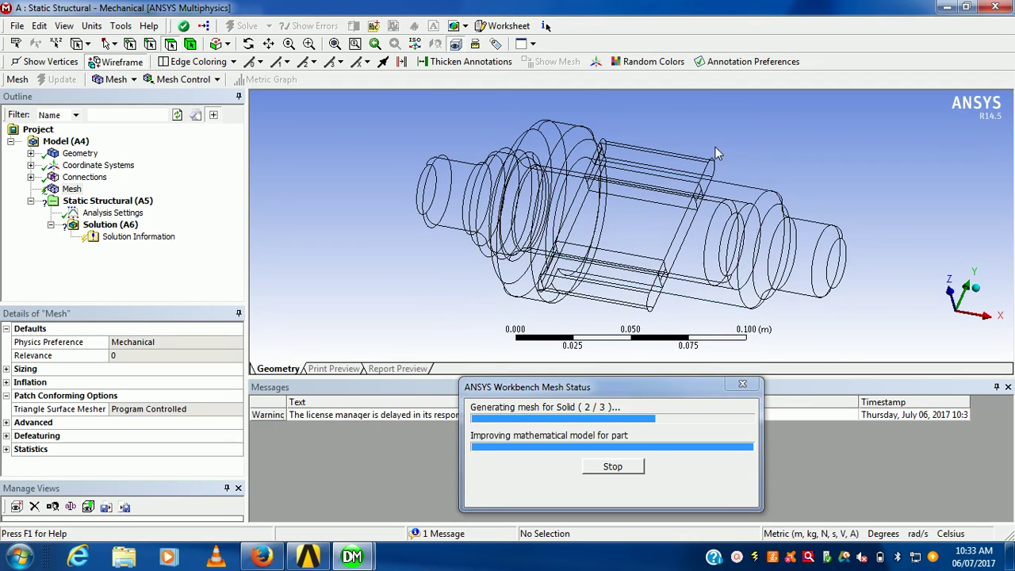
scroll(719, 154, "up", 2)
scroll(702, 171, "down", 2)
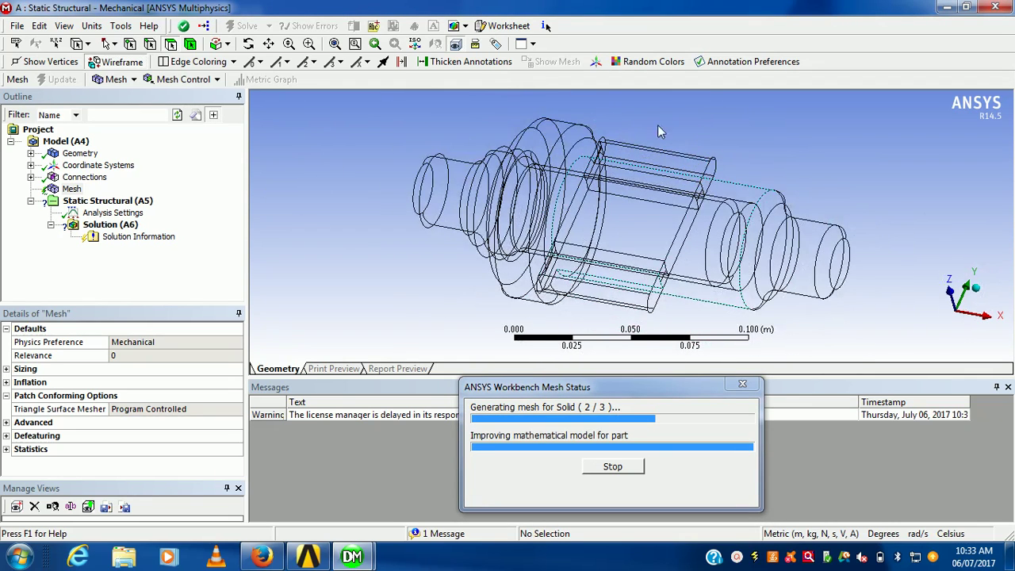
mouse_move(657, 124)
middle_mouse_down()
mouse_move(685, 79)
mouse_move(379, 232)
middle_mouse_up()
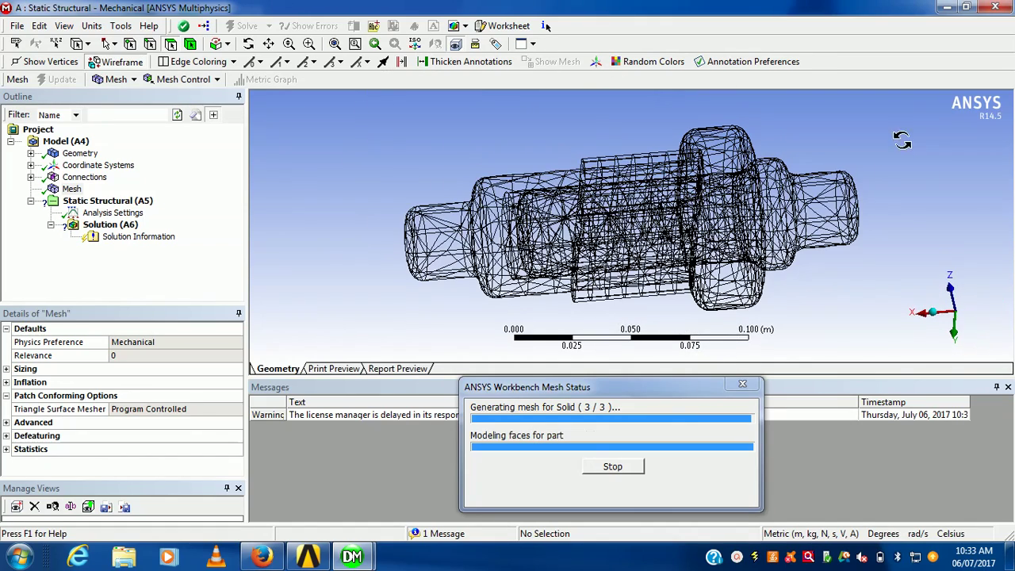
left_click_drag(901, 140, 1011, 491)
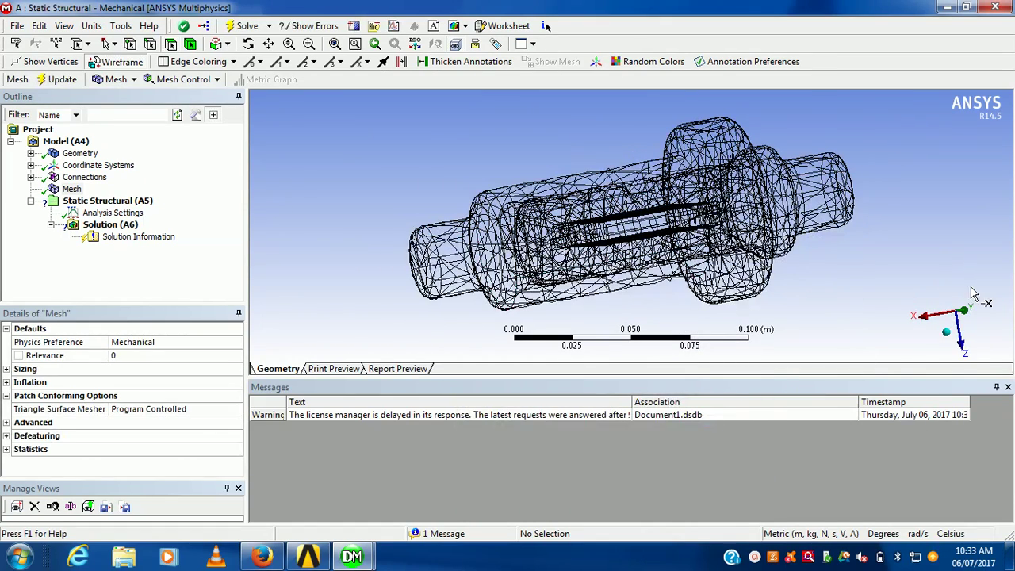
left_click(948, 337)
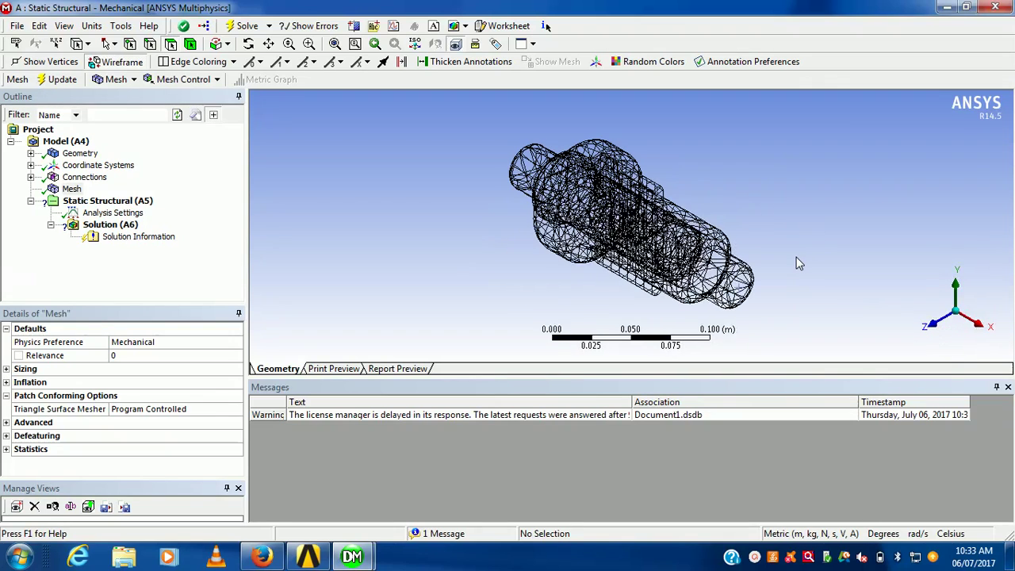
scroll(799, 263, "down", 2)
scroll(796, 259, "up", 2)
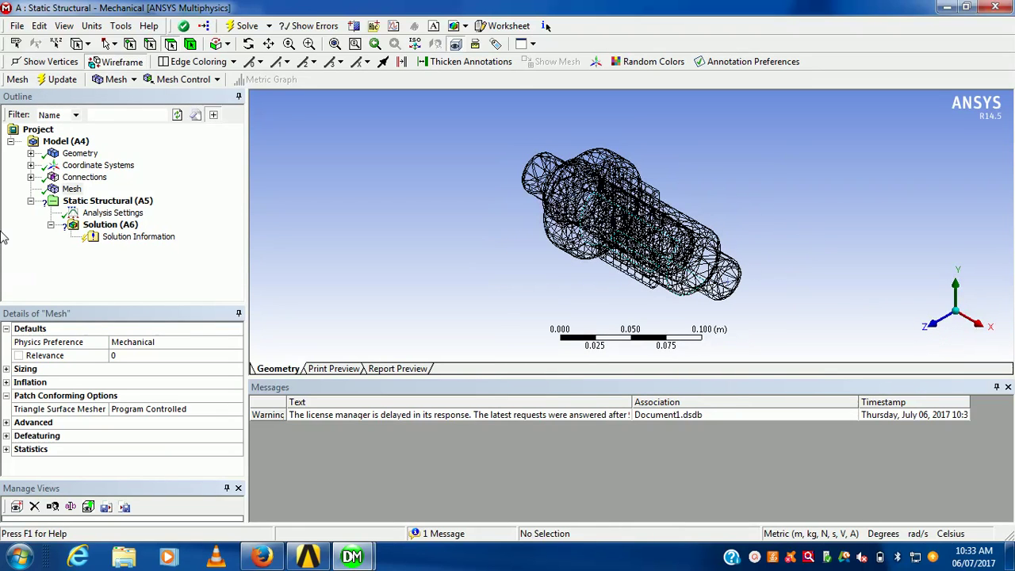
left_click(89, 202)
right_click(89, 201)
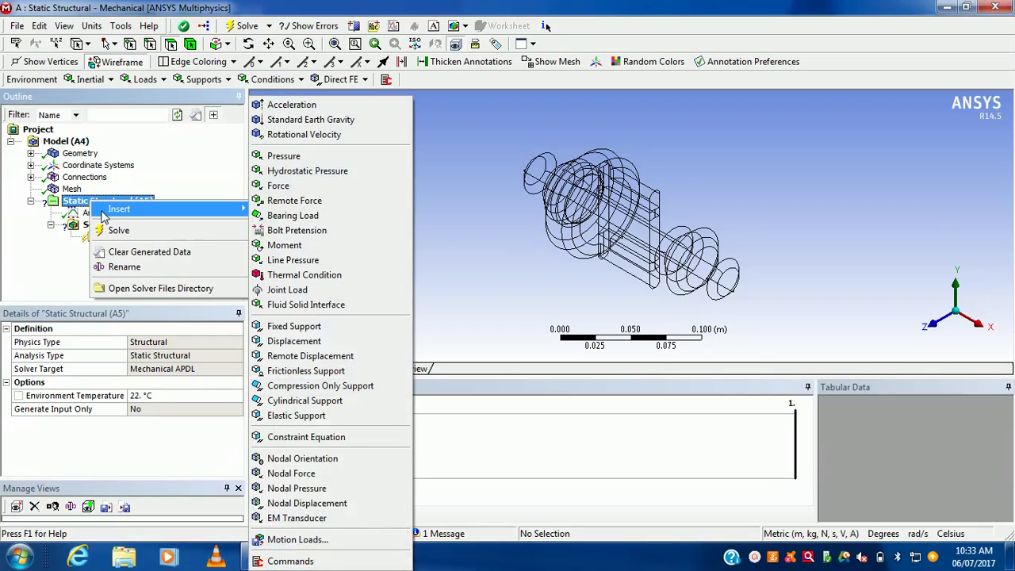
Insert a Fixed Support and assign it to the joint's small end face
left_click(315, 329)
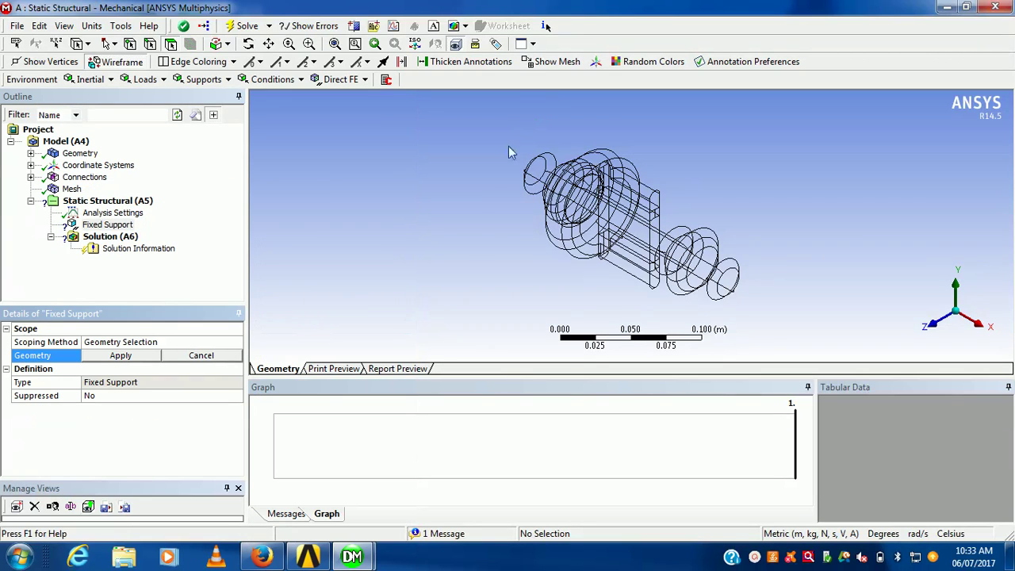
middle_click_drag(472, 195, 519, 281)
scroll(520, 222, "up", 3)
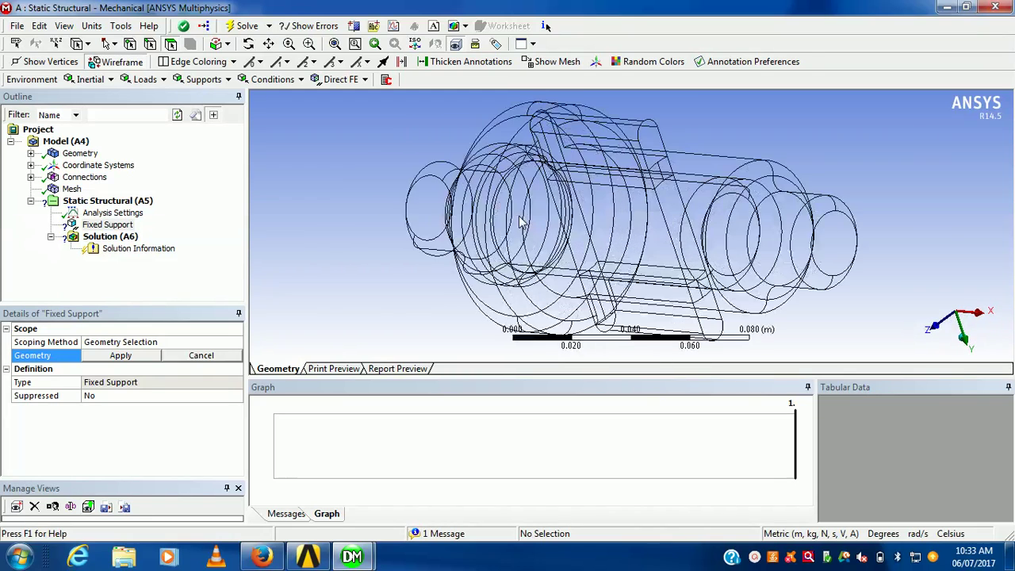
left_click(421, 213)
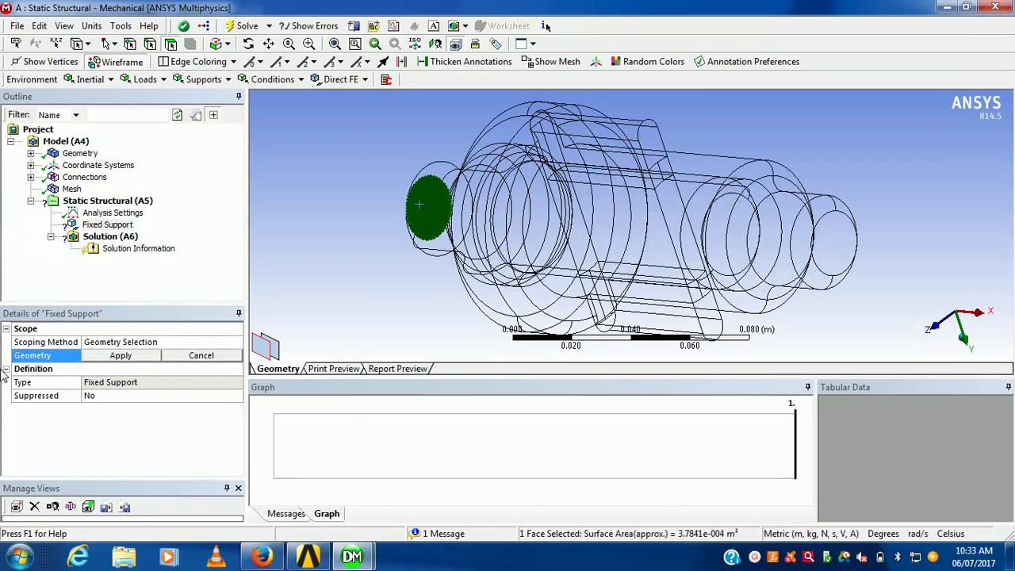
left_click(146, 355)
middle_click_drag(746, 262, 792, 247)
right_click(131, 203)
mouse_move(160, 212)
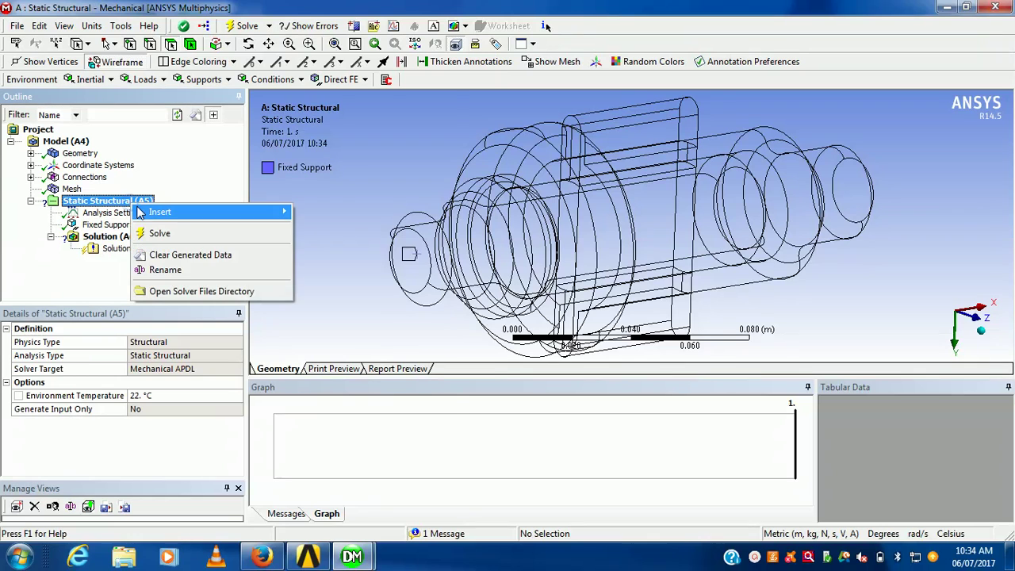
Insert a Force and scope it to the joint's opposite end face
left_click(352, 186)
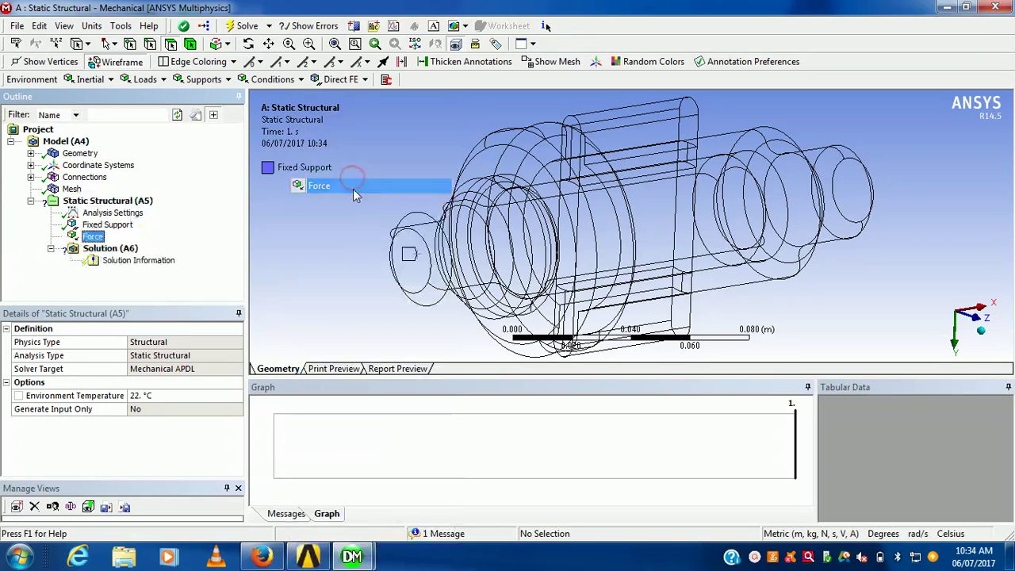
left_click(844, 188)
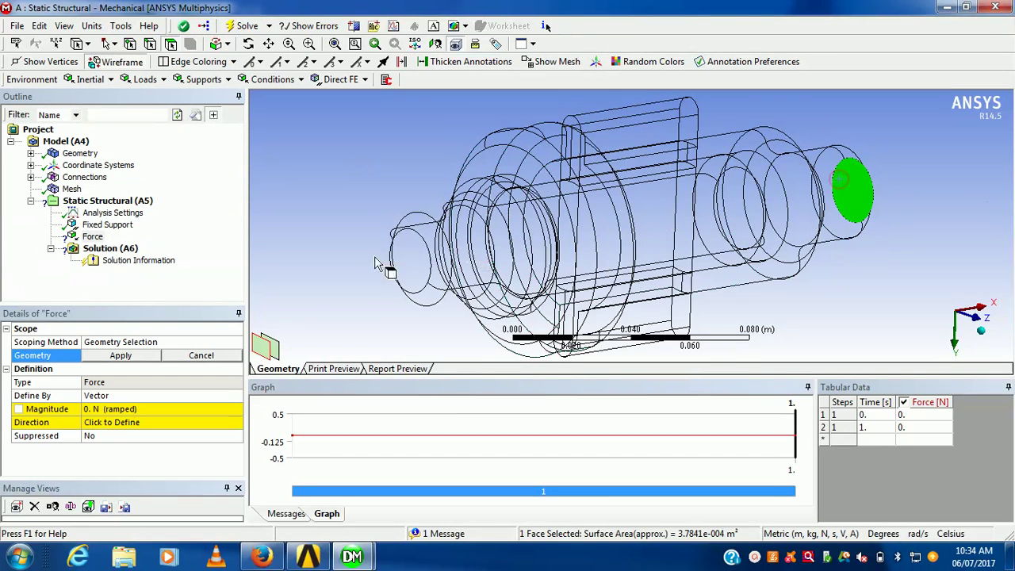
mouse_move(429, 140)
middle_mouse_down()
mouse_move(478, 167)
mouse_move(523, 136)
mouse_move(533, 155)
middle_mouse_up()
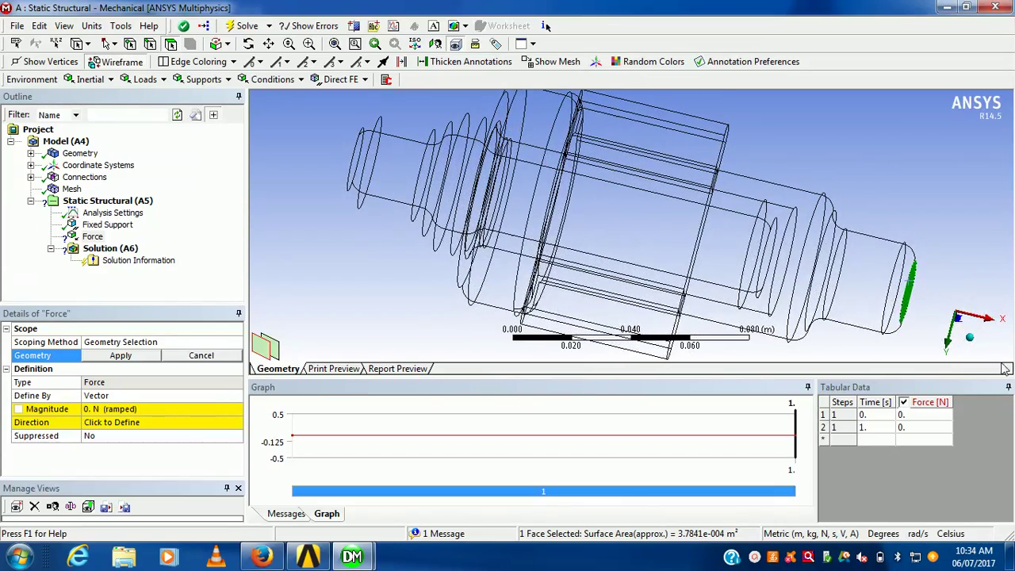
left_click(136, 357)
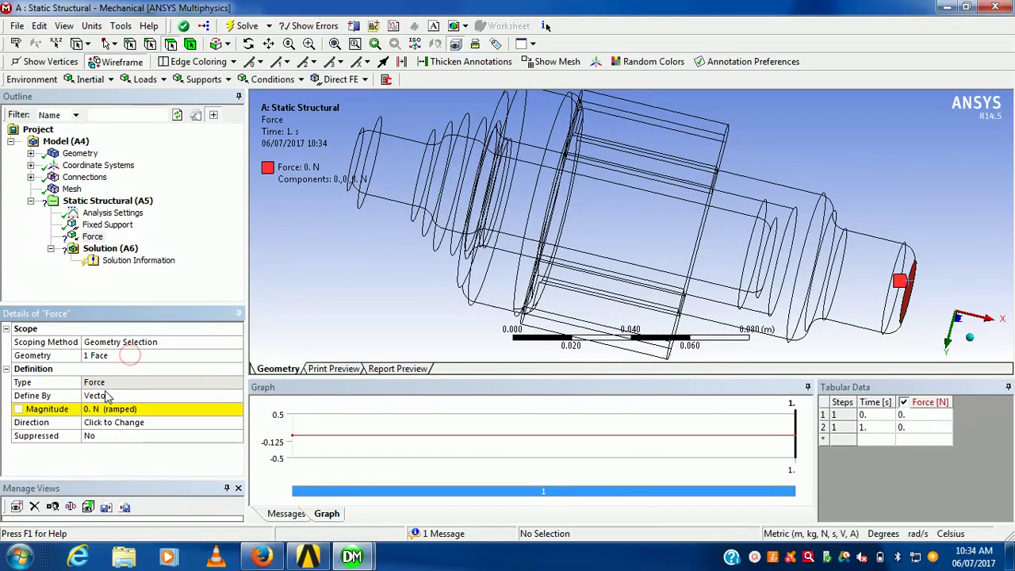
left_click(971, 341)
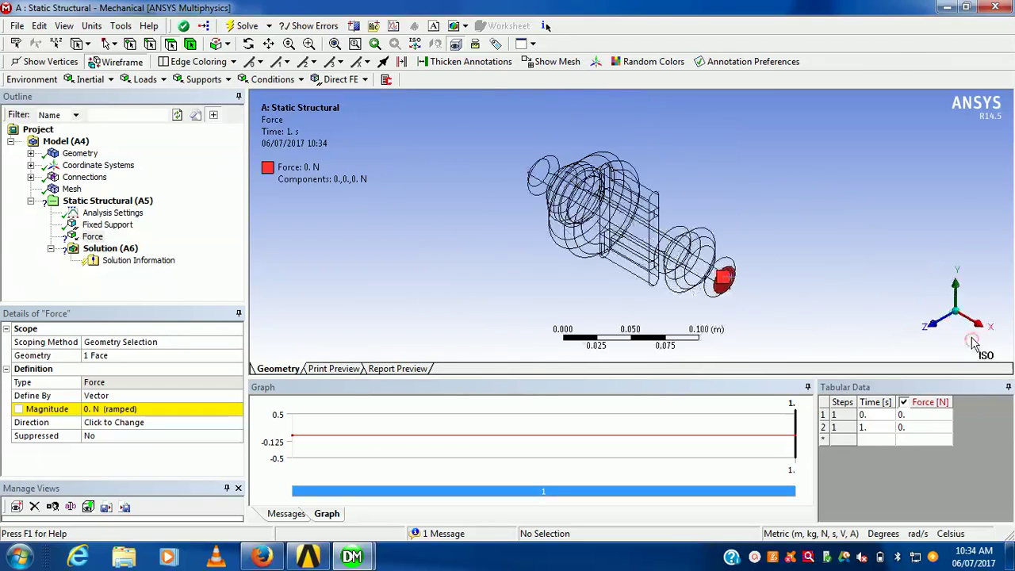
Set the force magnitude to 10000 N and check its direction
left_click(107, 410)
type("10000")
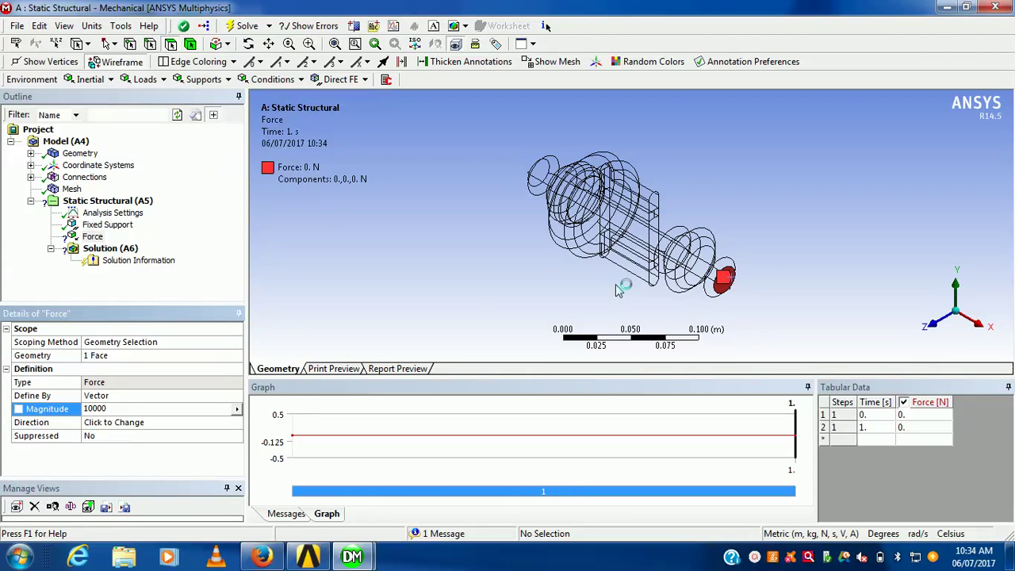
left_click(311, 265)
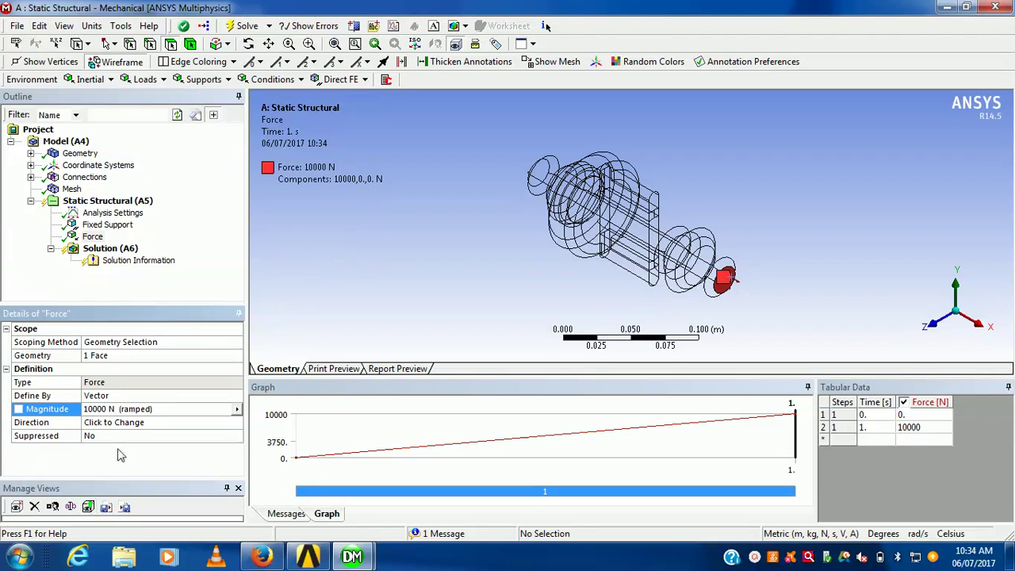
middle_click_drag(832, 235, 669, 220)
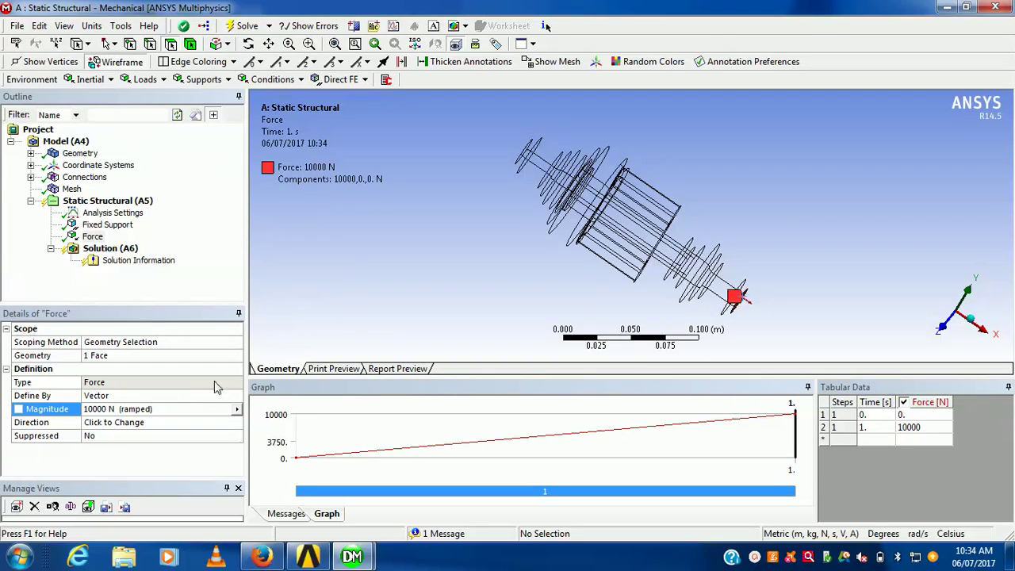
left_click(94, 249)
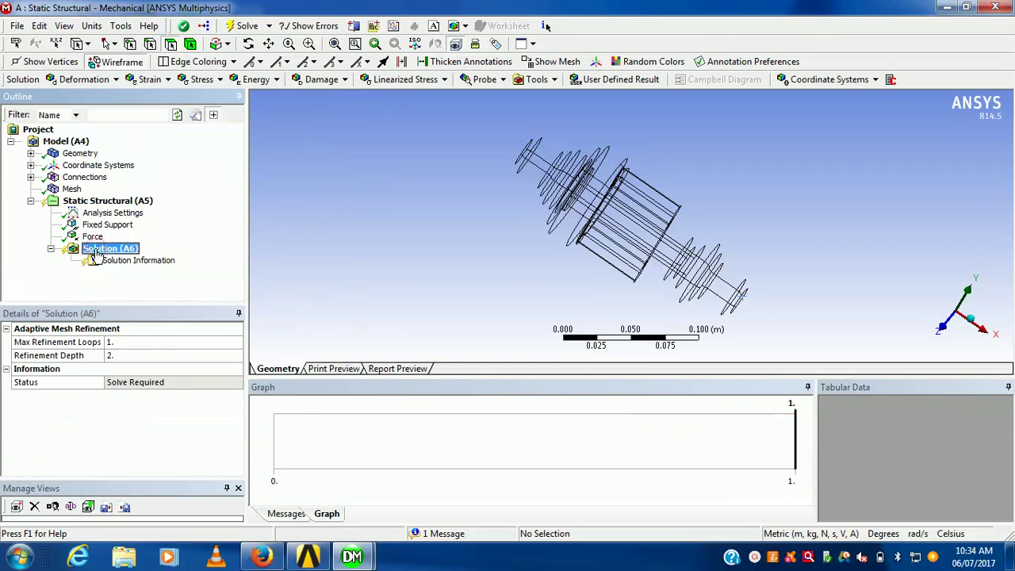
Insert Total Deformation and Equivalent (von-Mises) Stress results, then solve the analysis
right_click(95, 249)
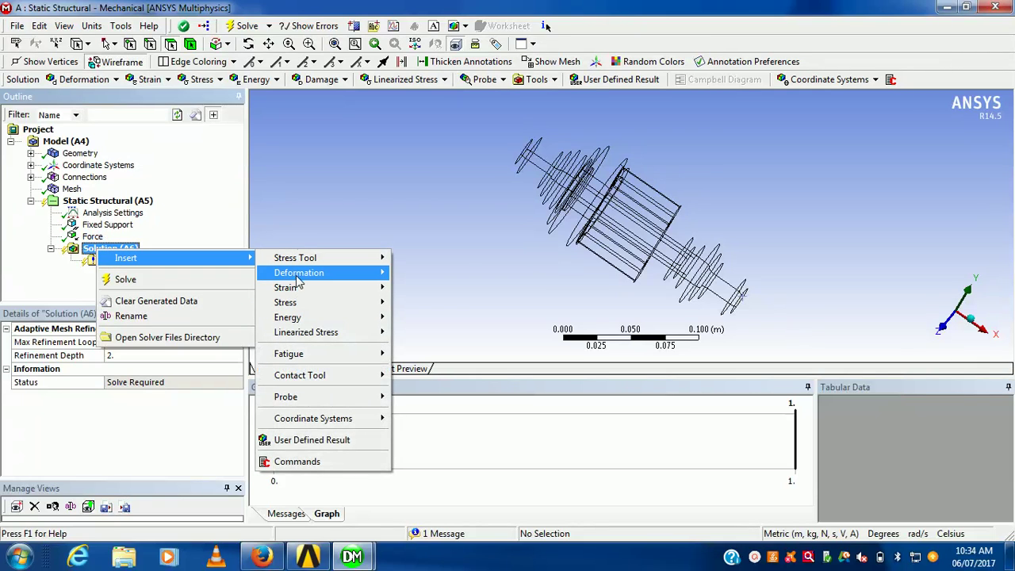
mouse_move(299, 272)
left_click(417, 272)
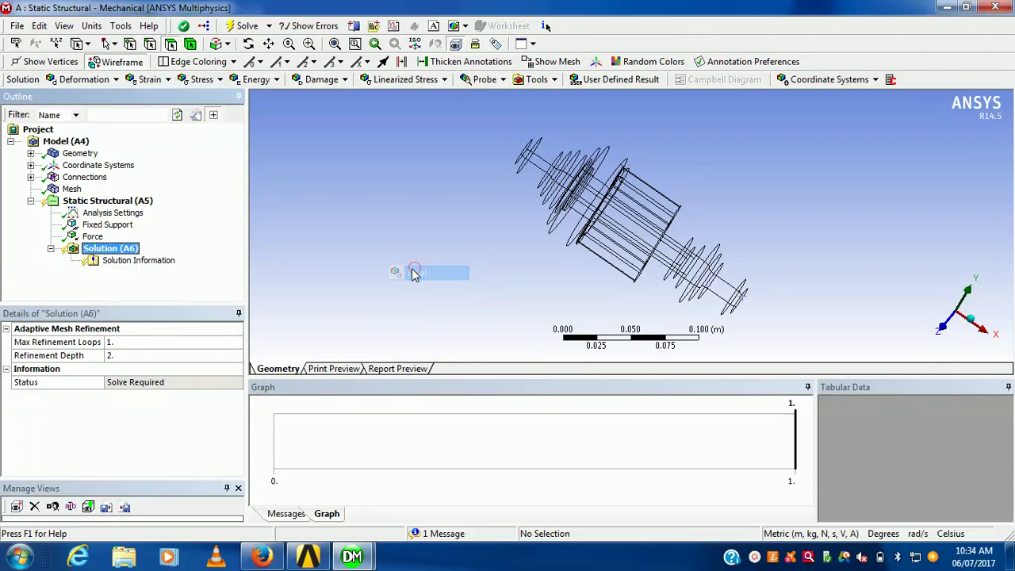
right_click(103, 248)
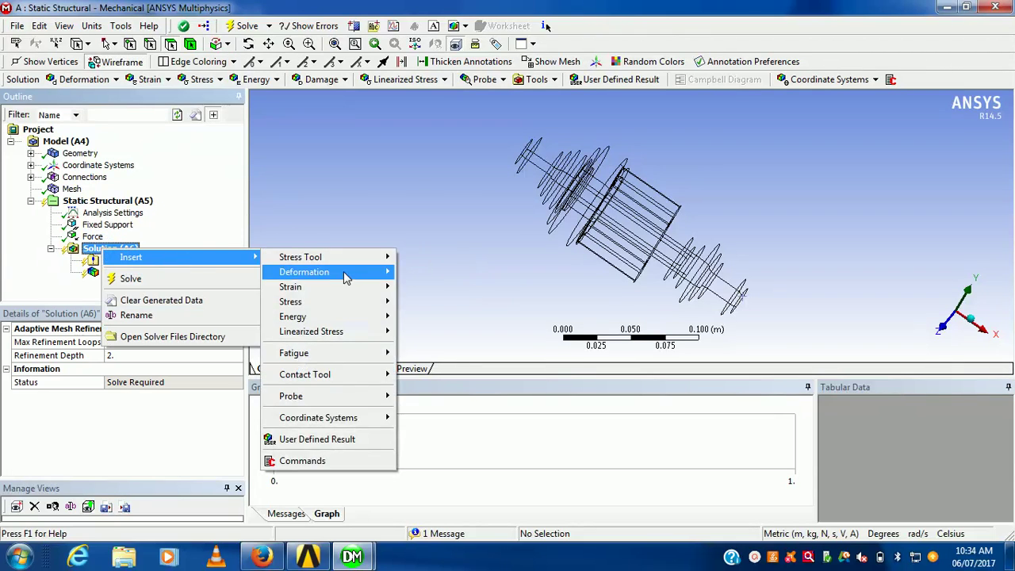
mouse_move(290, 301)
left_click(422, 302)
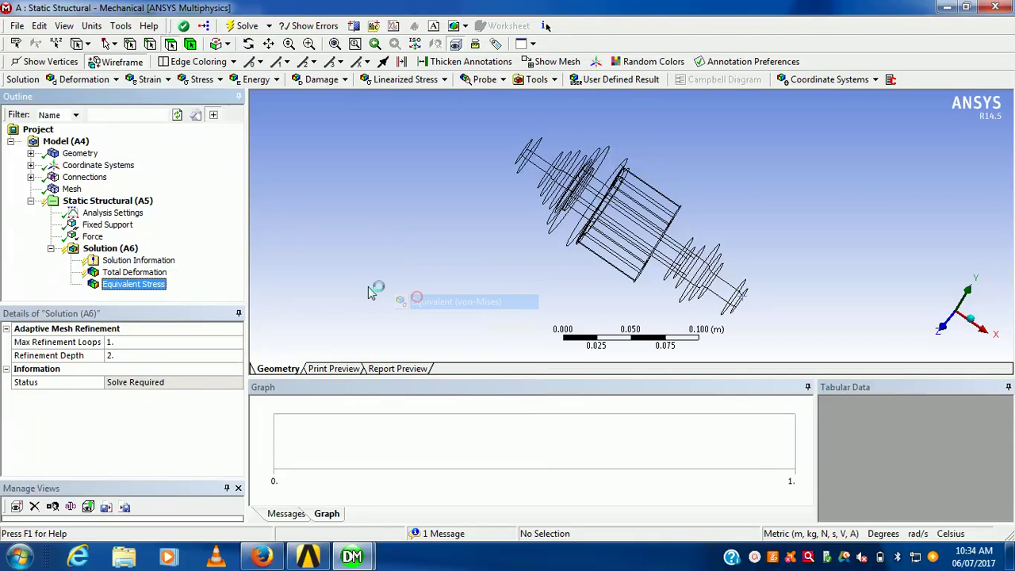
right_click(116, 252)
mouse_move(194, 257)
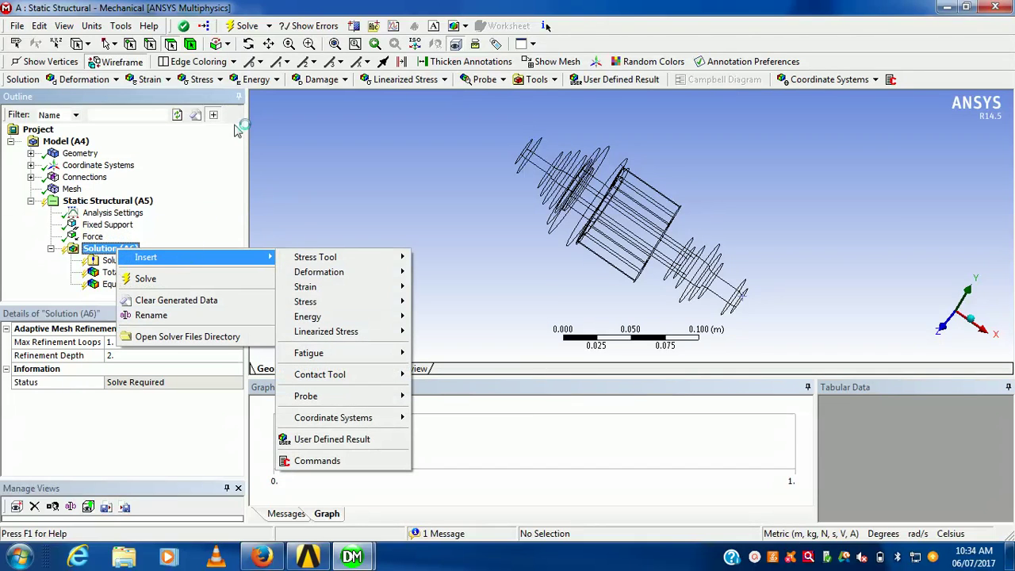
left_click(245, 26)
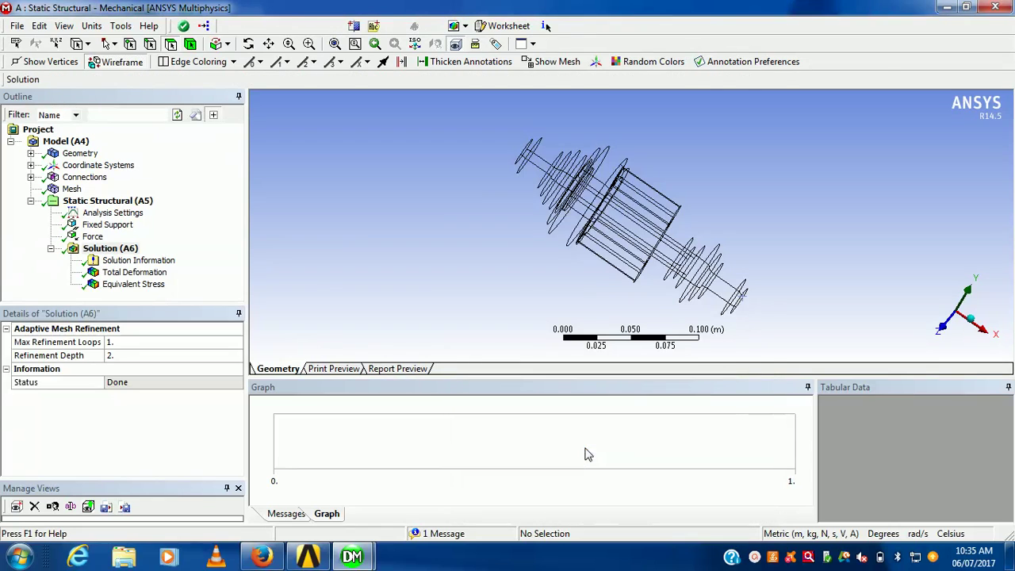
Display the Total Deformation contour in metric millimetre units
left_click(130, 272)
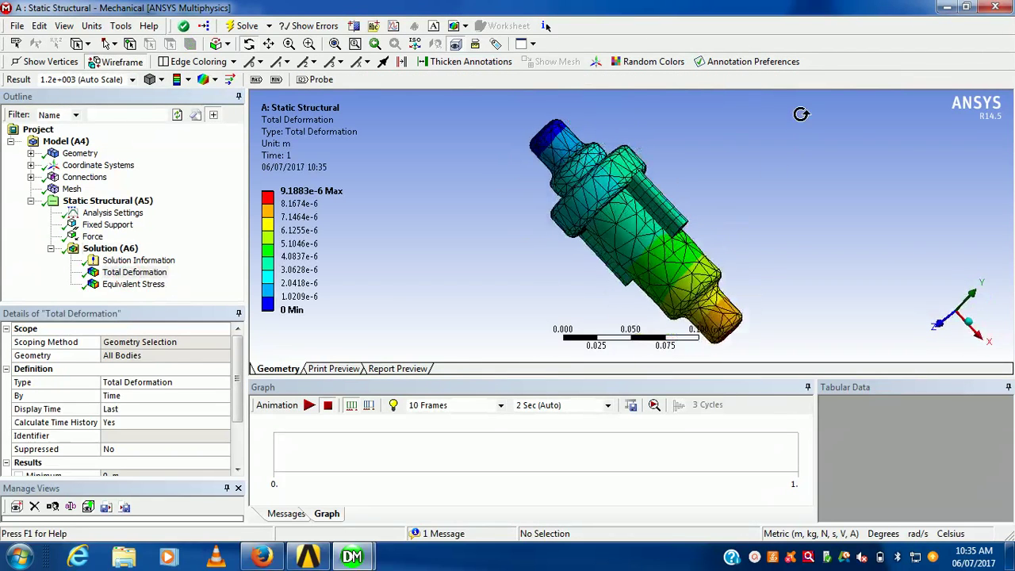
left_click(974, 340)
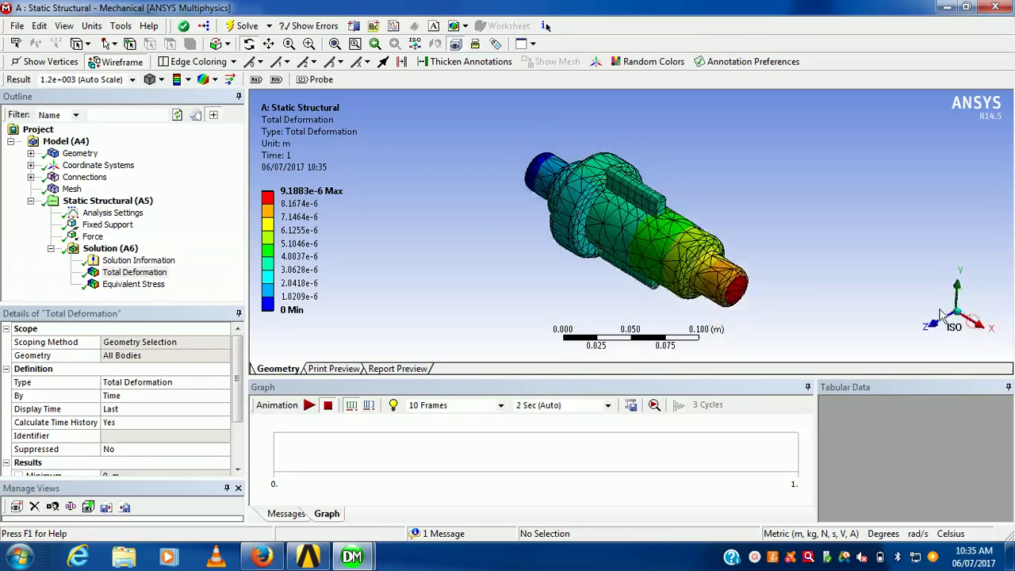
left_click(91, 26)
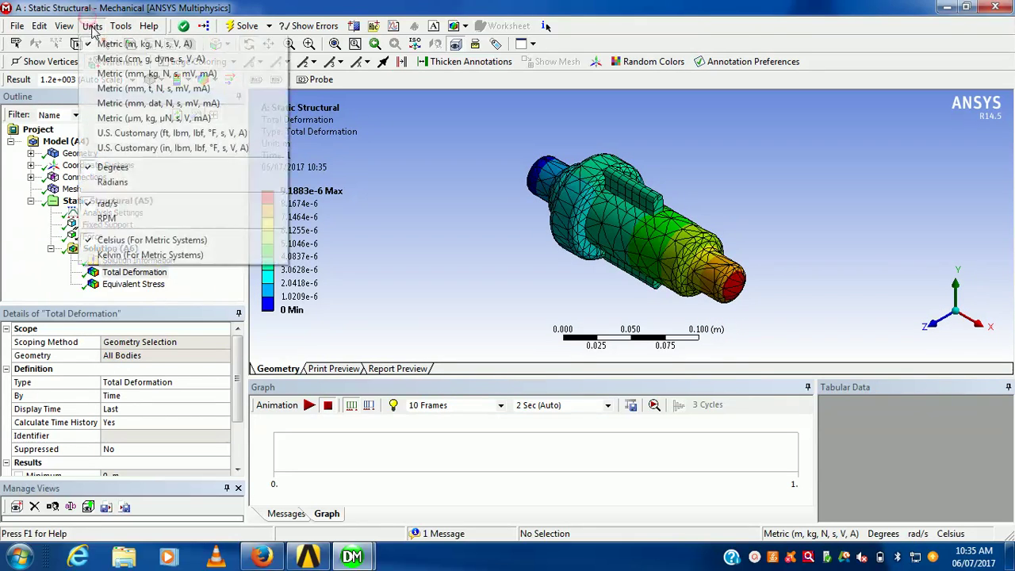
left_click(105, 88)
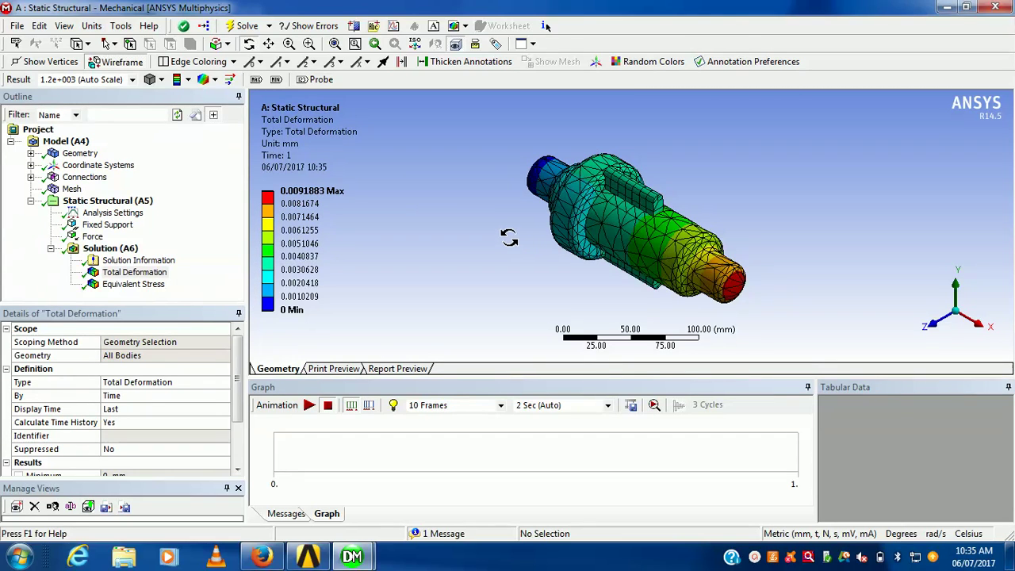
Animate the deformation, then display the Equivalent Stress contour
left_click(309, 406)
mouse_move(476, 254)
left_mouse_down()
mouse_move(531, 277)
mouse_move(571, 181)
left_mouse_up()
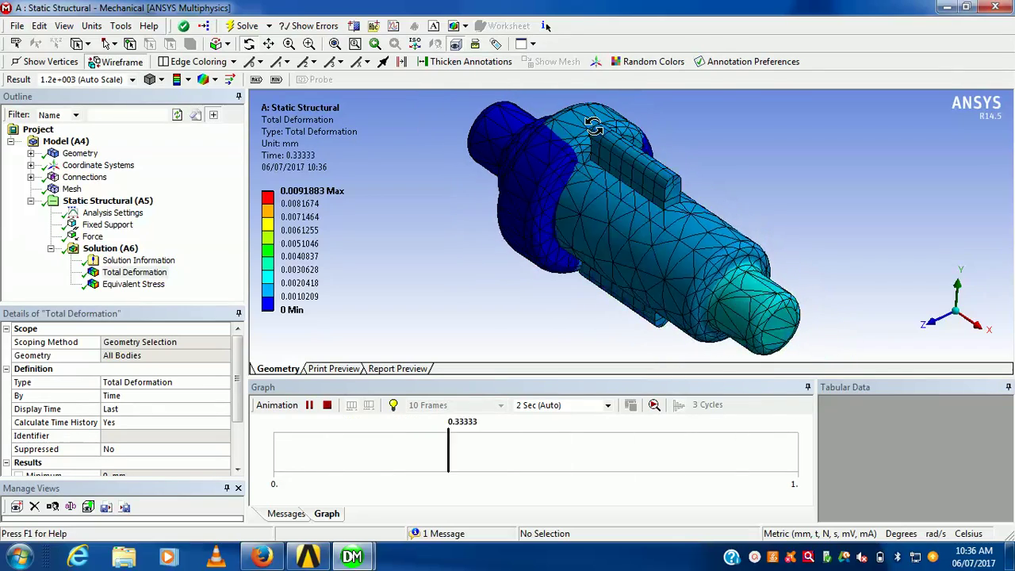
left_click(127, 284)
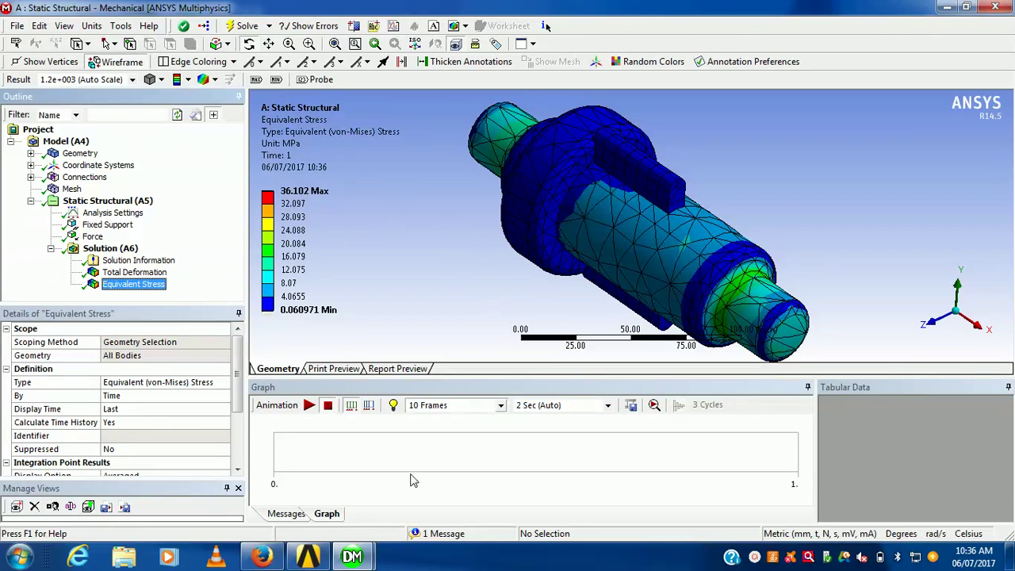
Animate the Equivalent Stress from the front view with the undeformed model overlaid
left_click(309, 405)
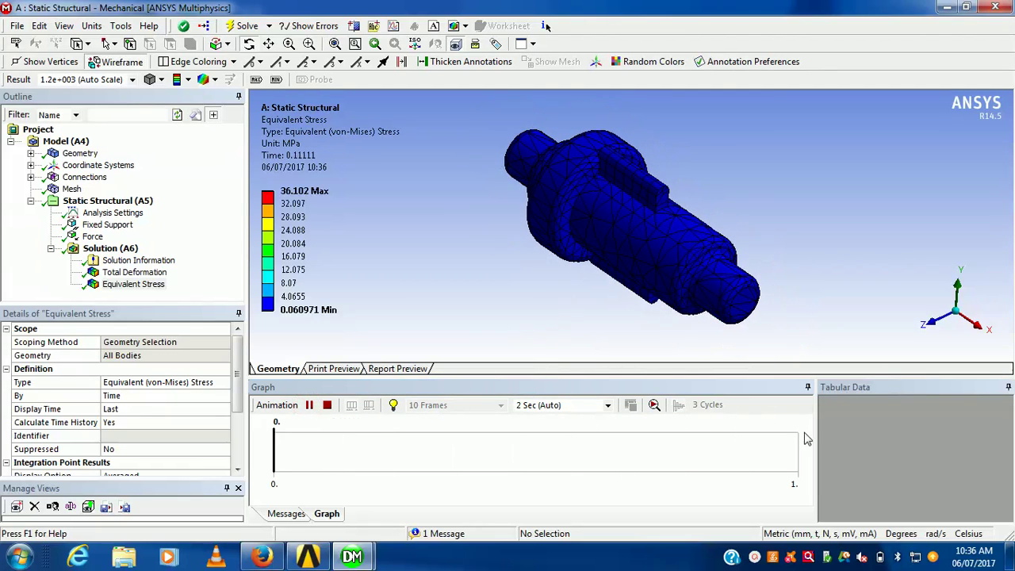
left_click(926, 325)
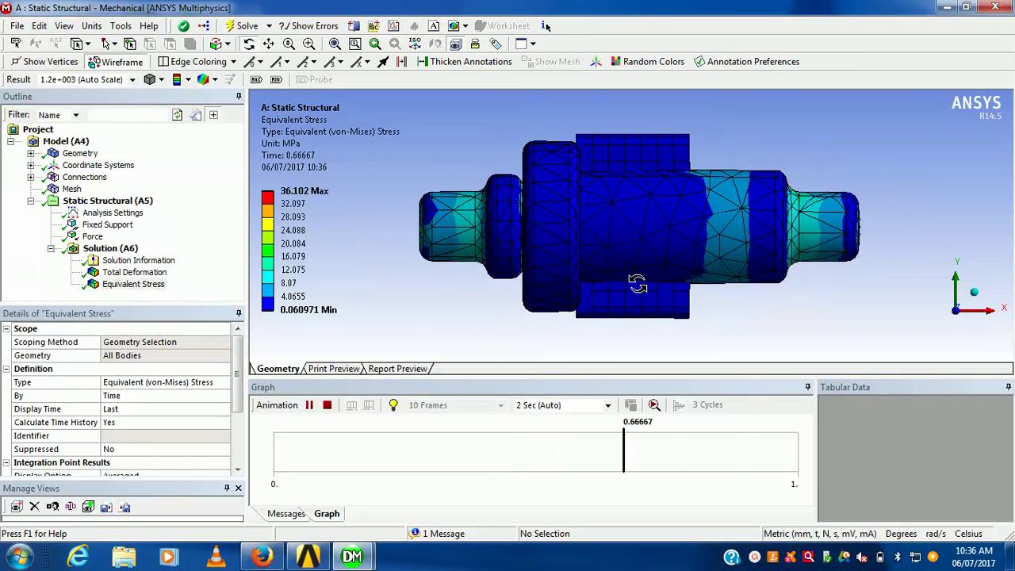
left_click(188, 80)
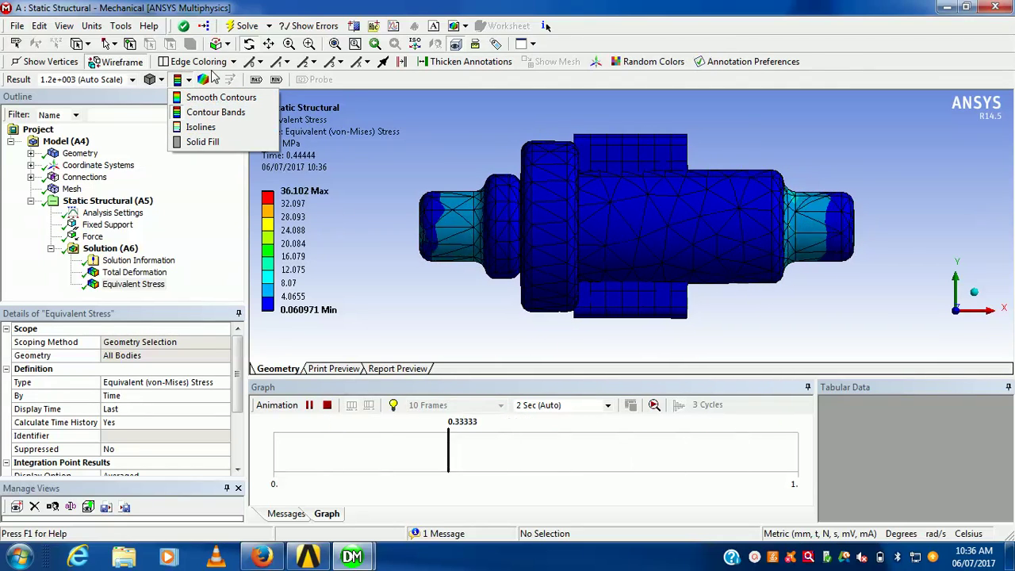
left_click(188, 79)
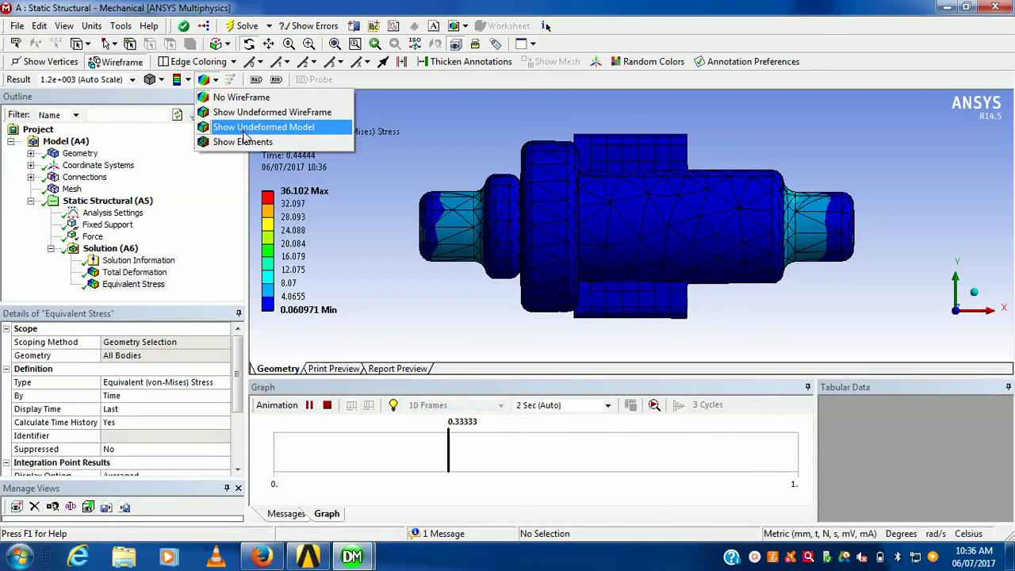
left_click(253, 127)
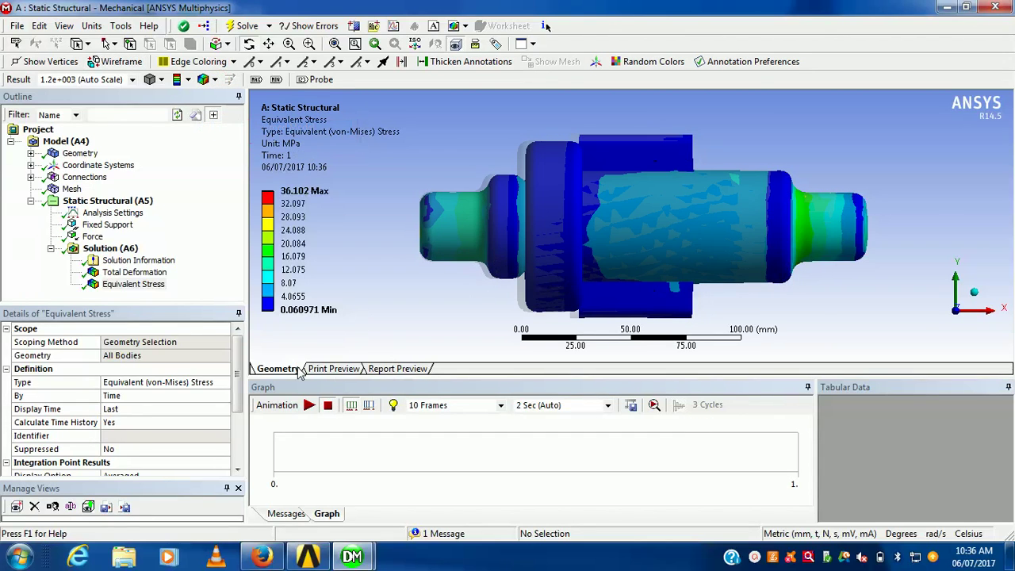
left_click(310, 406)
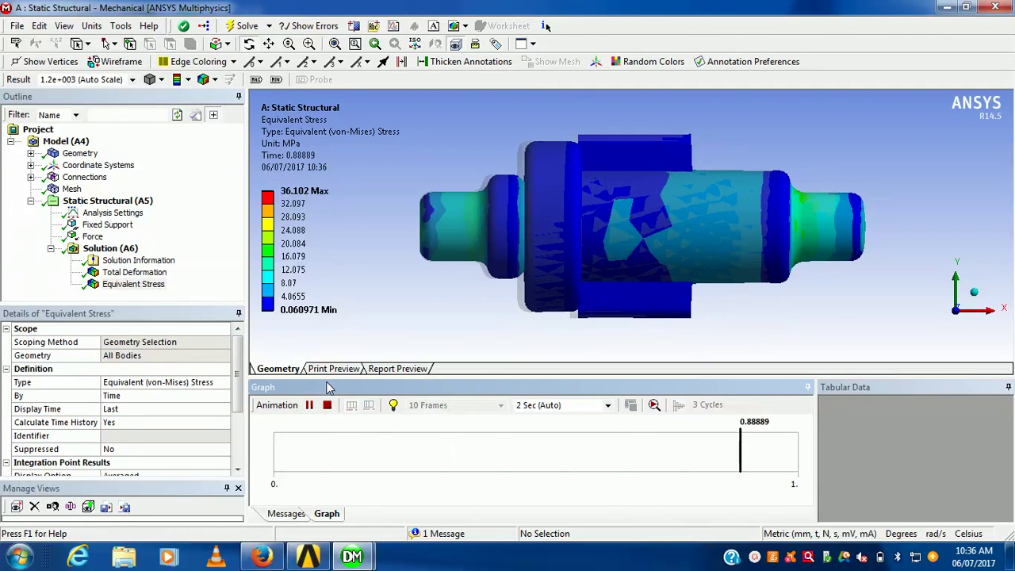